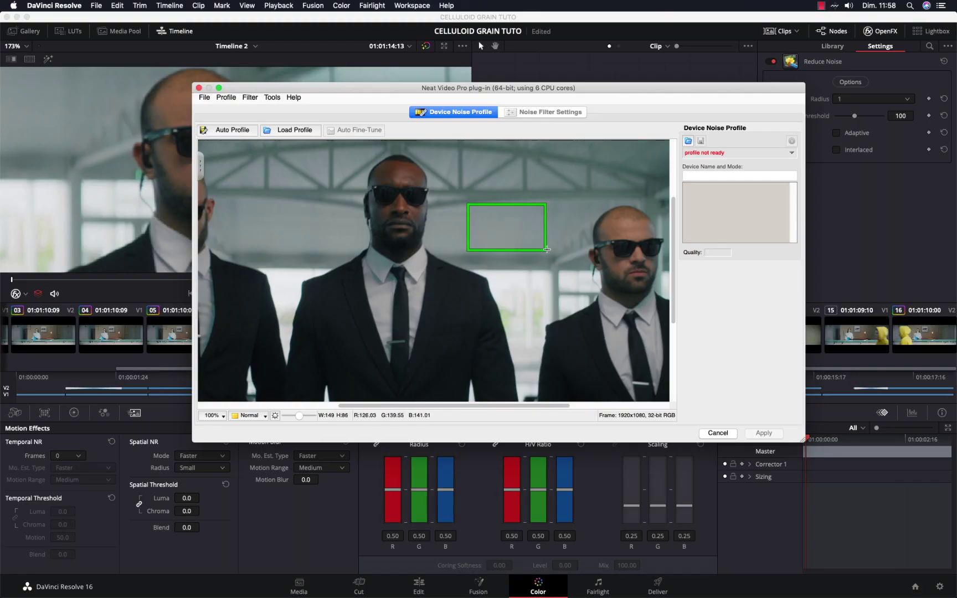
- Adjust the grain-only Film Grain effect's settings on the grading node
click(236, 133)
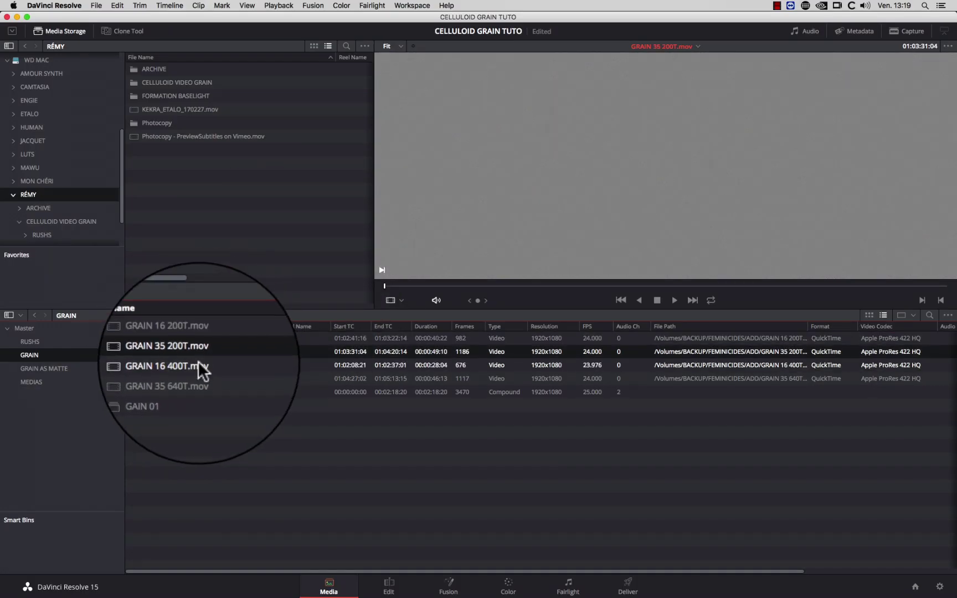
- Preview GRAIN 16 400T.mov and place it at the start of Video 2 on the Edit page
click(199, 364)
click(495, 286)
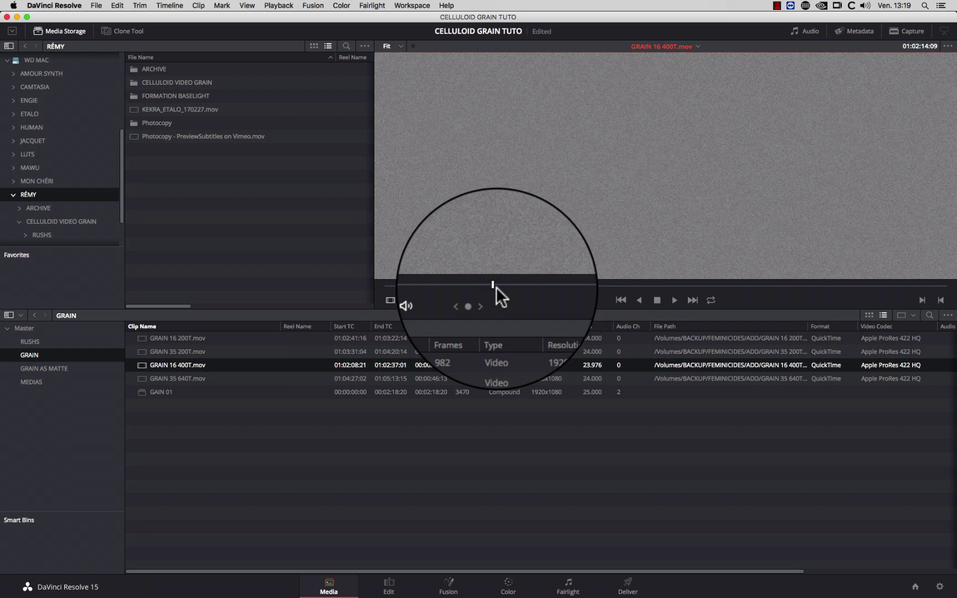
click(394, 586)
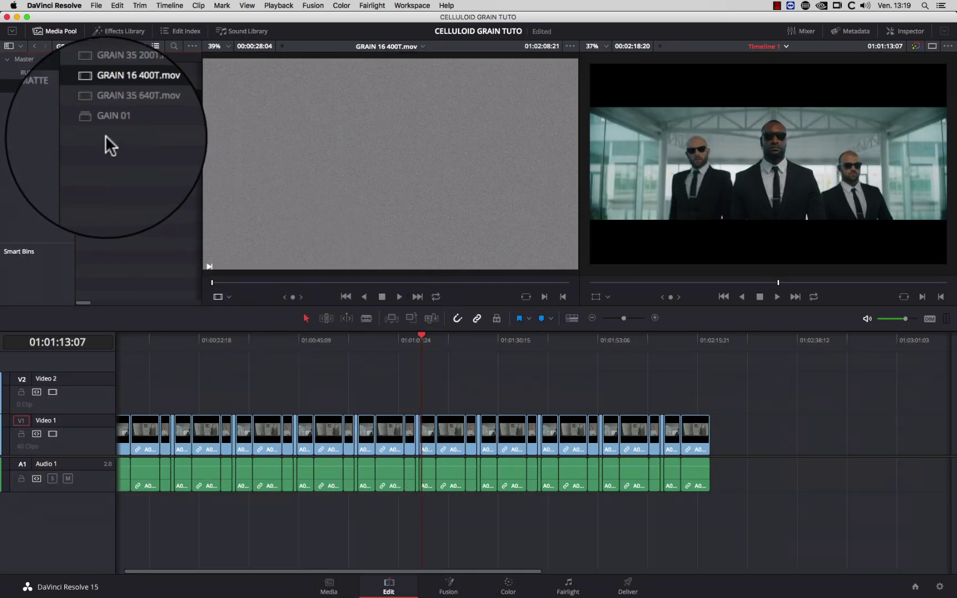
drag(122, 96, 162, 389)
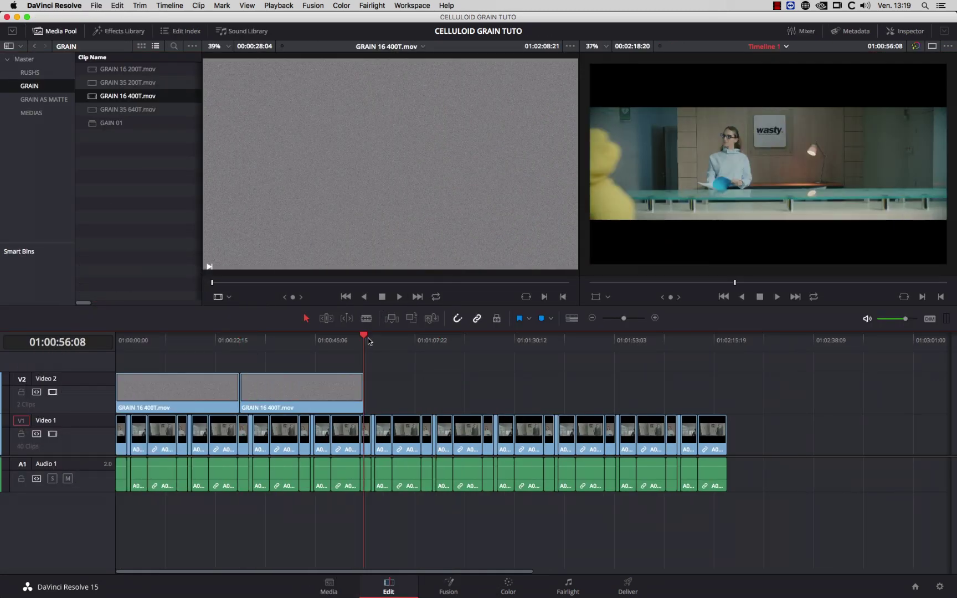
- Append more grain copies, trim the last to the edit's end, and select all five
key(F12)
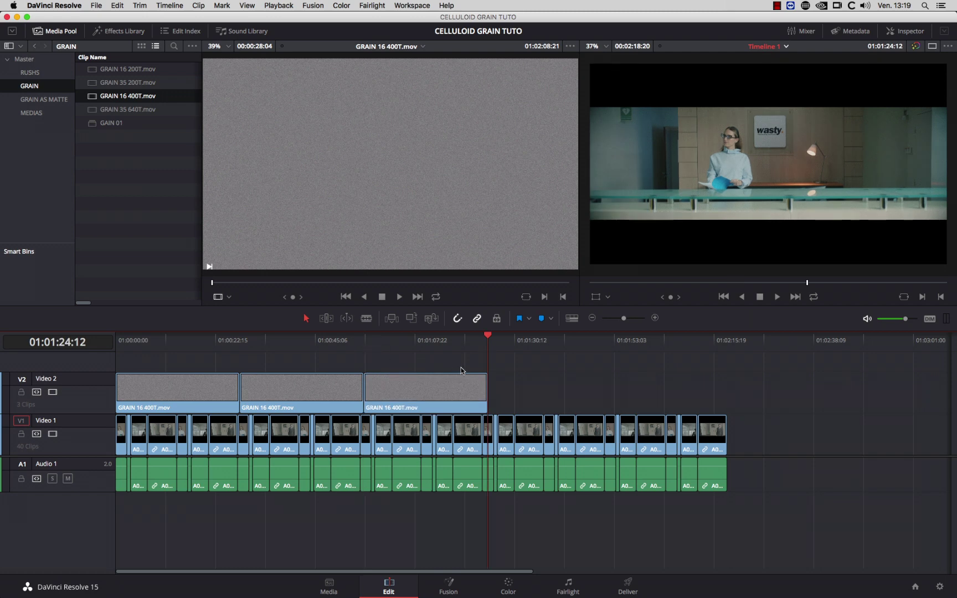
key(F12)
key(F12)
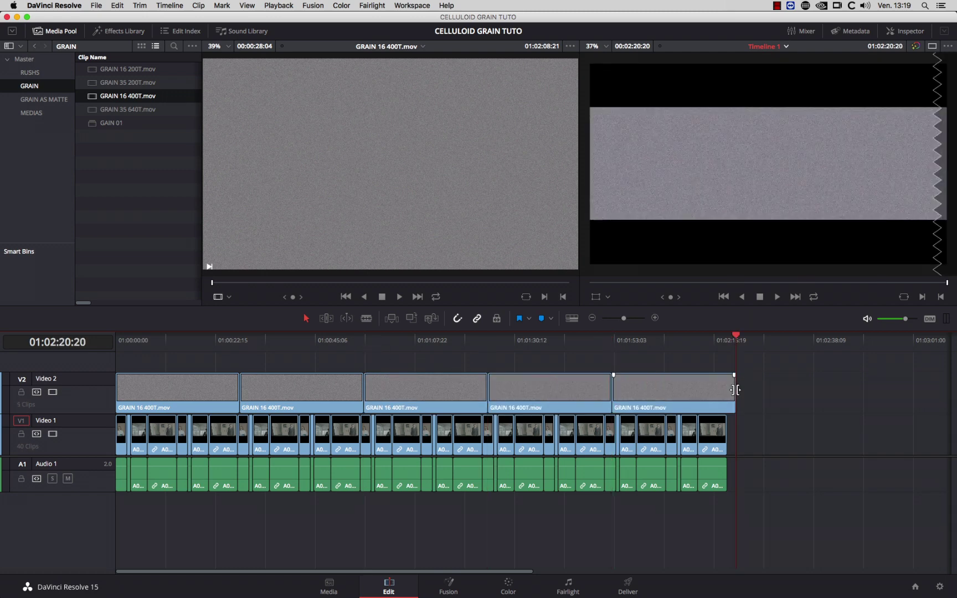
drag(734, 390, 726, 390)
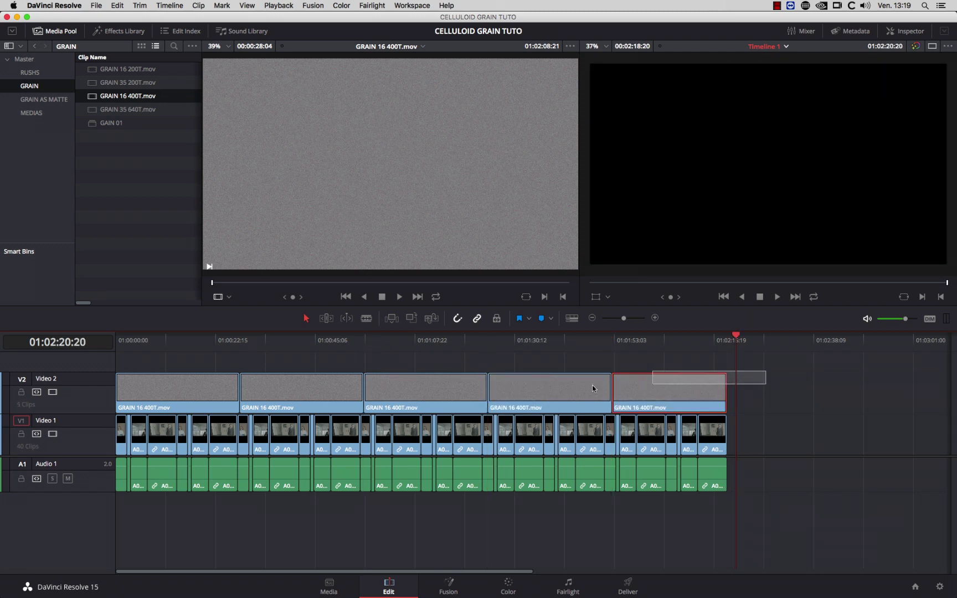
drag(306, 393, 183, 390)
- Combine the selected grain clips into a compound clip named 'GRAIN 16mm'
right_click(182, 390)
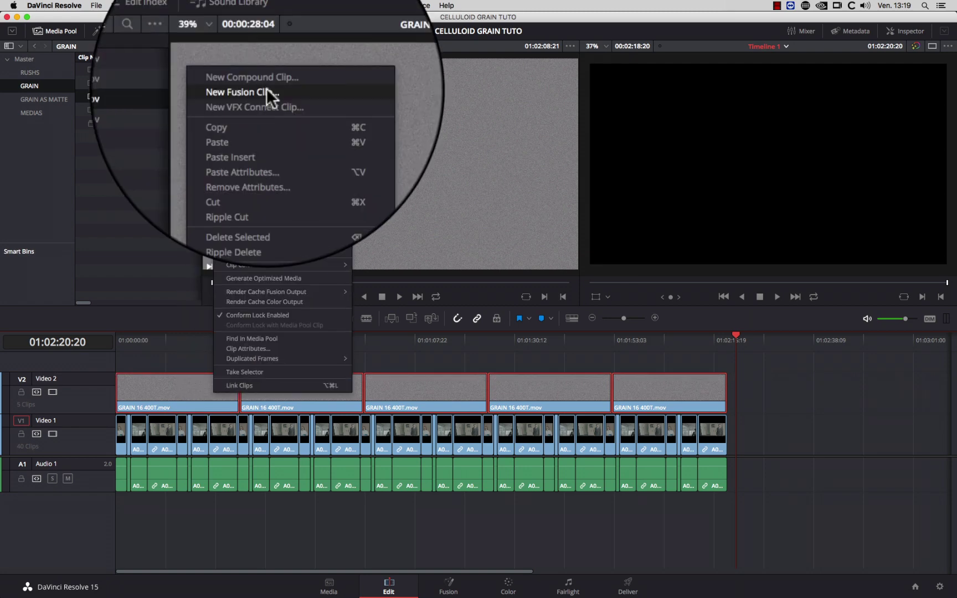
click(267, 139)
text(GAIN)
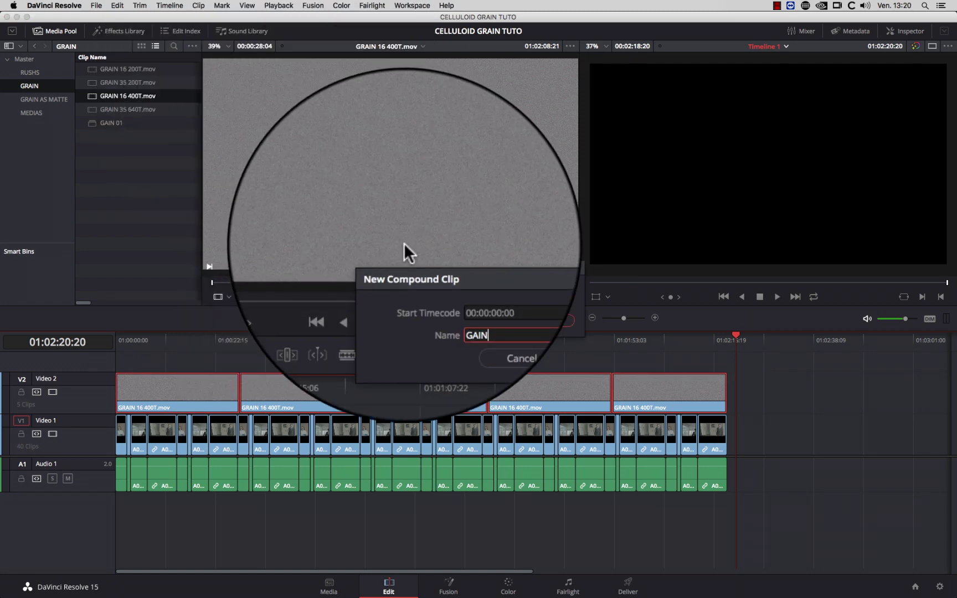
key(BackSpace)
key(BackSpace)
key(BackSpace)
text(RAIN 16mm)
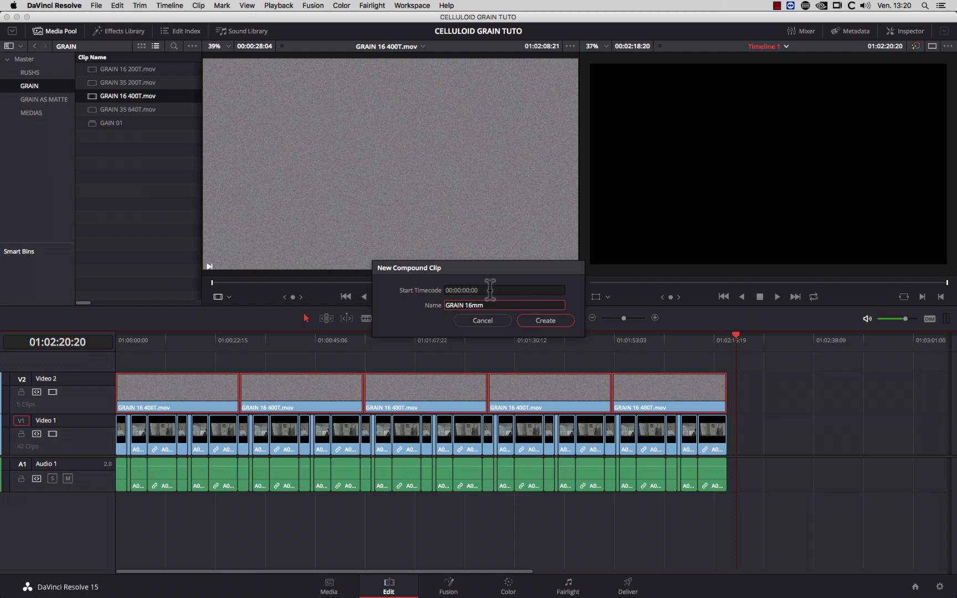
click(546, 322)
- Set the GRAIN 16mm clip's composite mode to Overlay and its opacity to 62.61
click(526, 384)
key(Home)
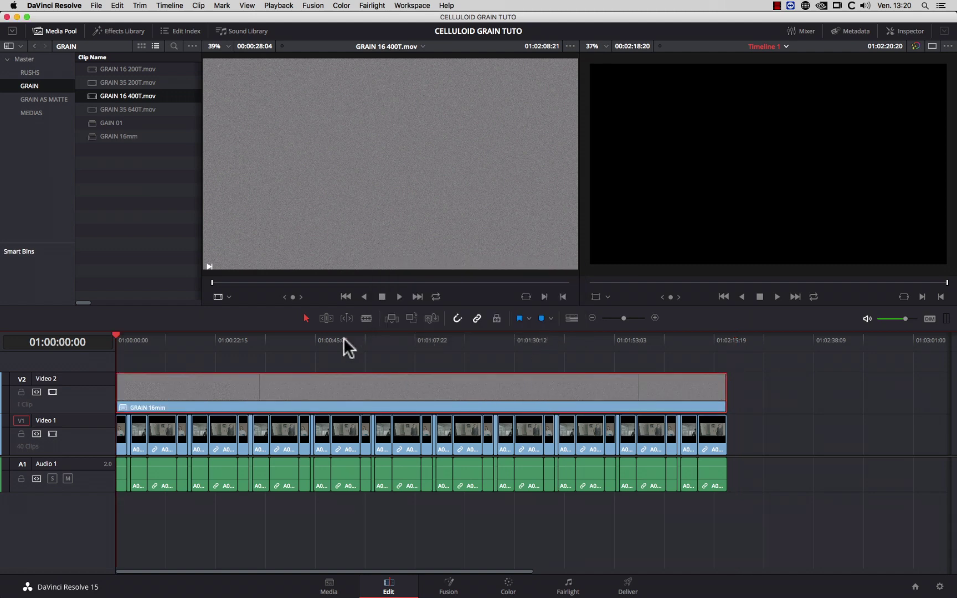
drag(392, 341, 421, 343)
click(906, 31)
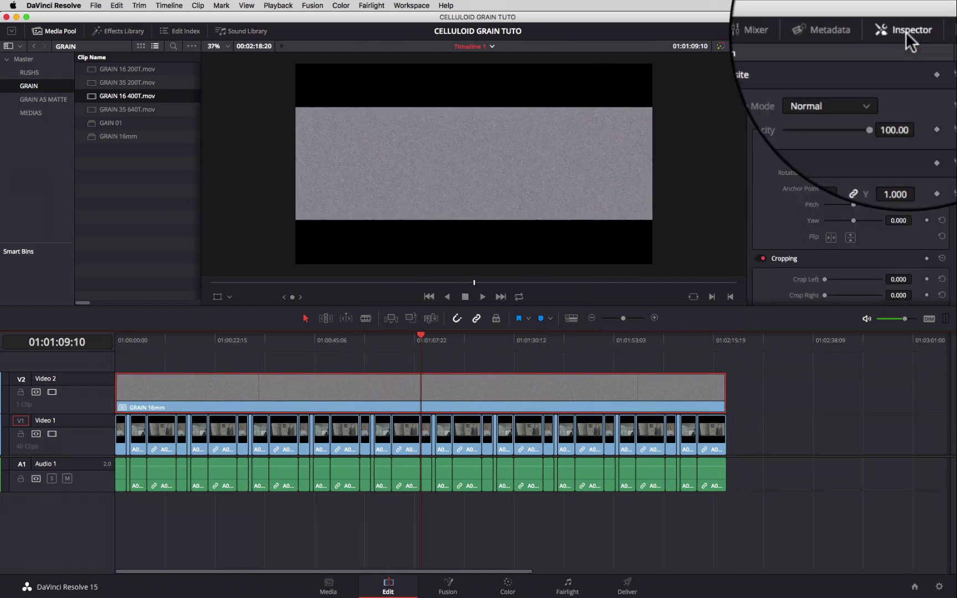
click(876, 82)
scroll(883, 100, down, 6)
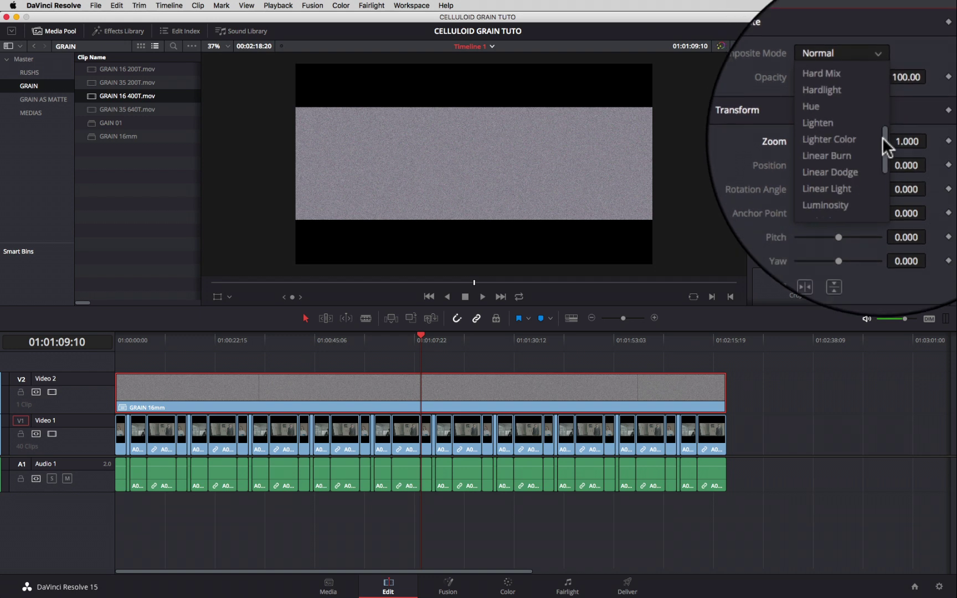
click(855, 139)
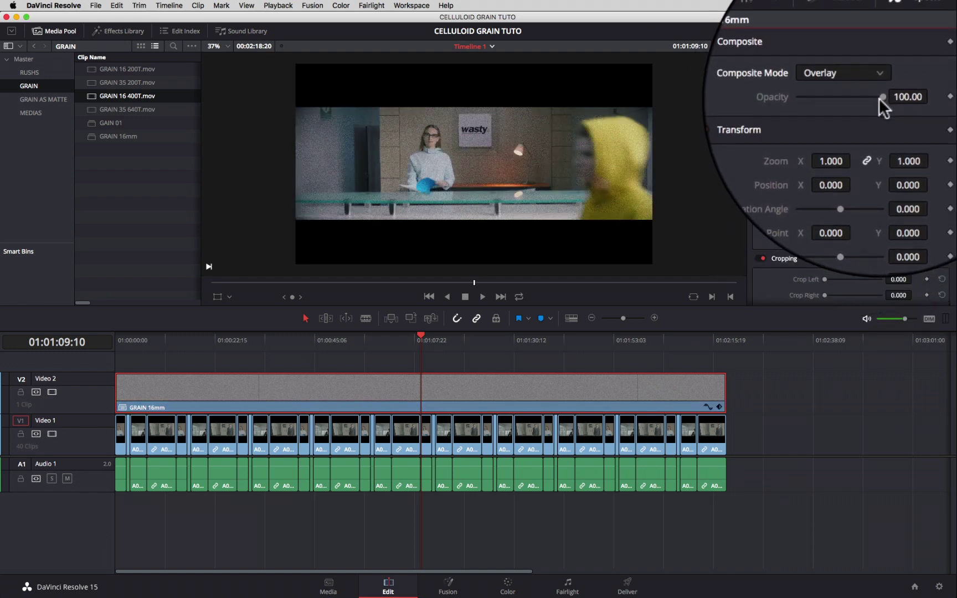
drag(880, 98, 859, 98)
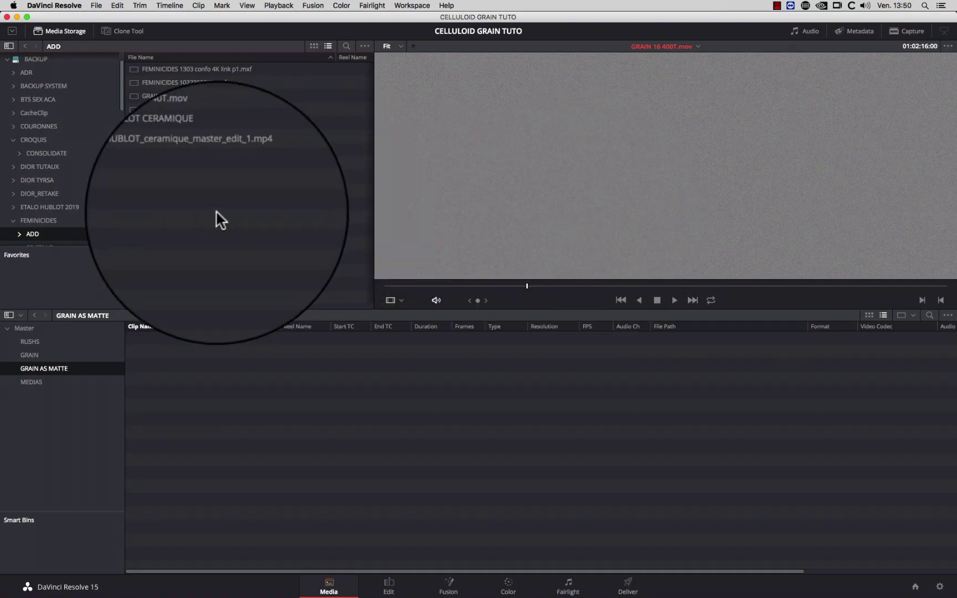
- Add the four GRAIN clips from Media Storage to the GRAIN AS MATTE bin as mattes
click(186, 143)
shift+click(179, 102)
right_click(177, 97)
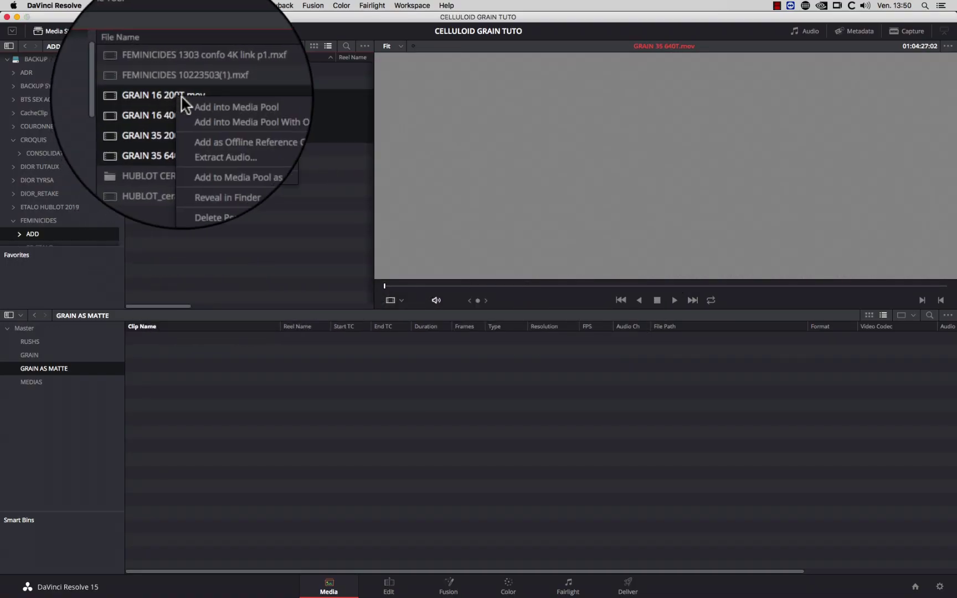
click(272, 153)
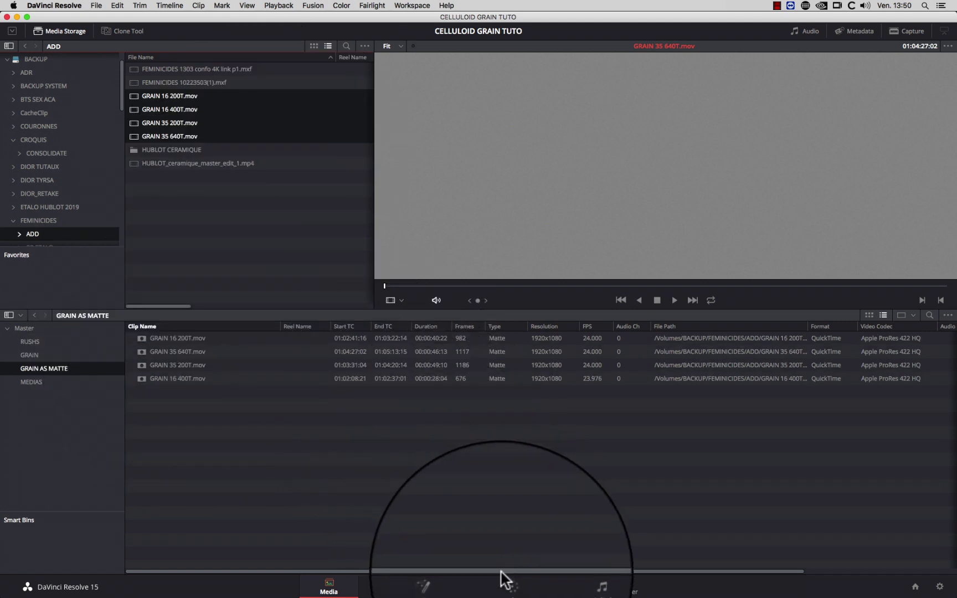
click(518, 591)
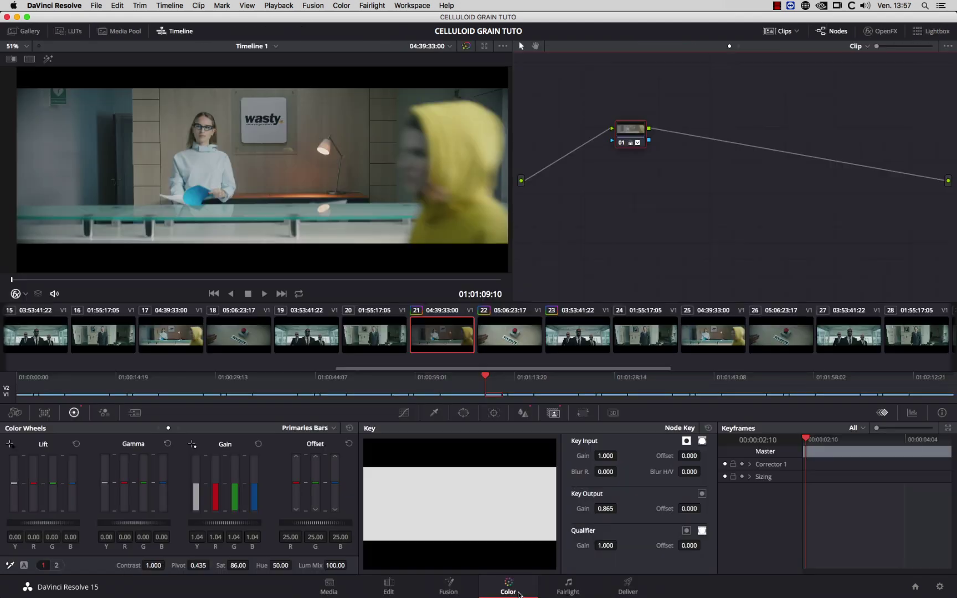
- Group clips 21–23 into a new group named 'GRAIN'
shift+click(568, 333)
right_click(568, 332)
click(630, 125)
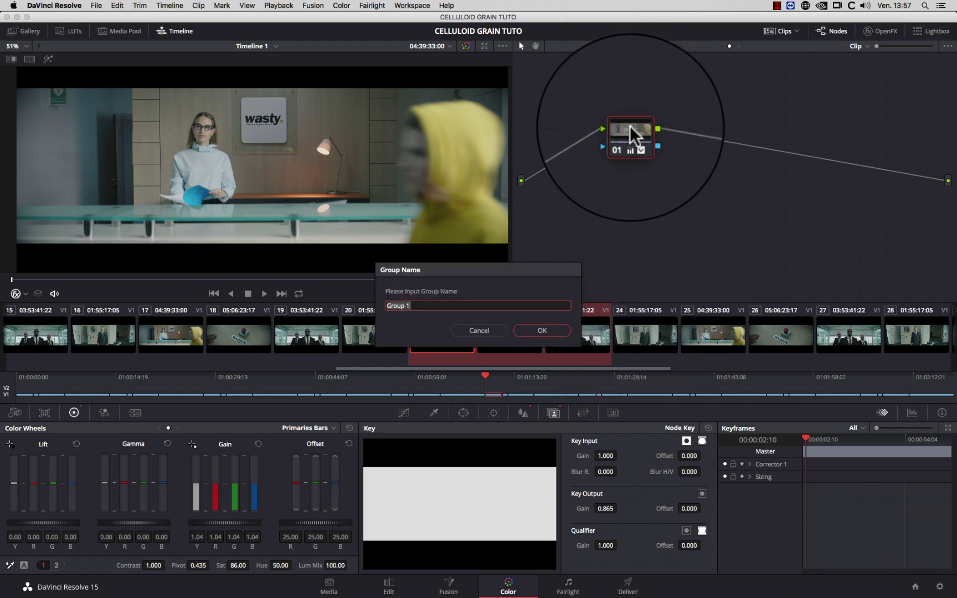
text(GRAIN 01)
click(540, 330)
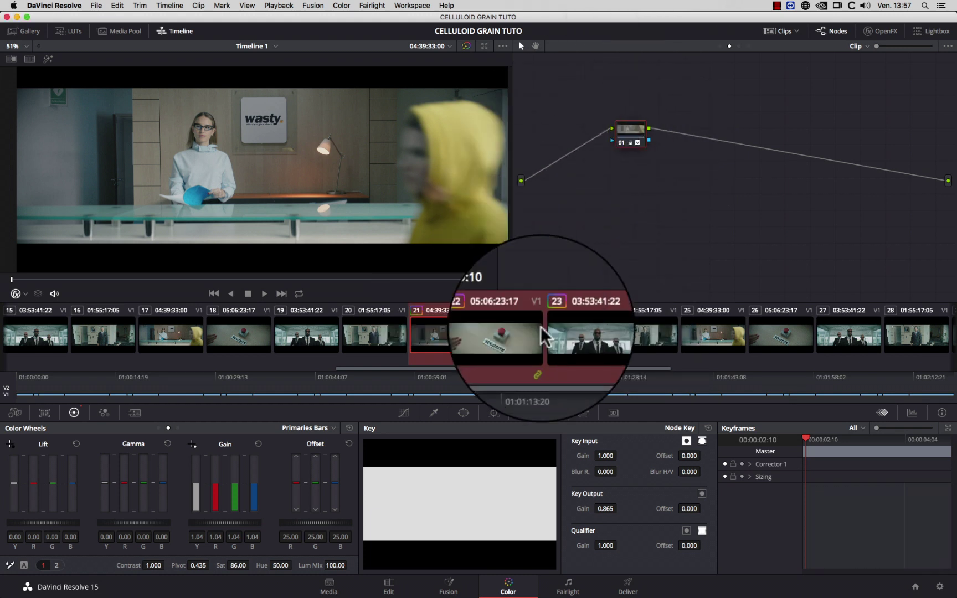
- In the group's post-clip graph, add a serial node and a layer node, mixed with Overlay
click(738, 45)
key(alt+s)
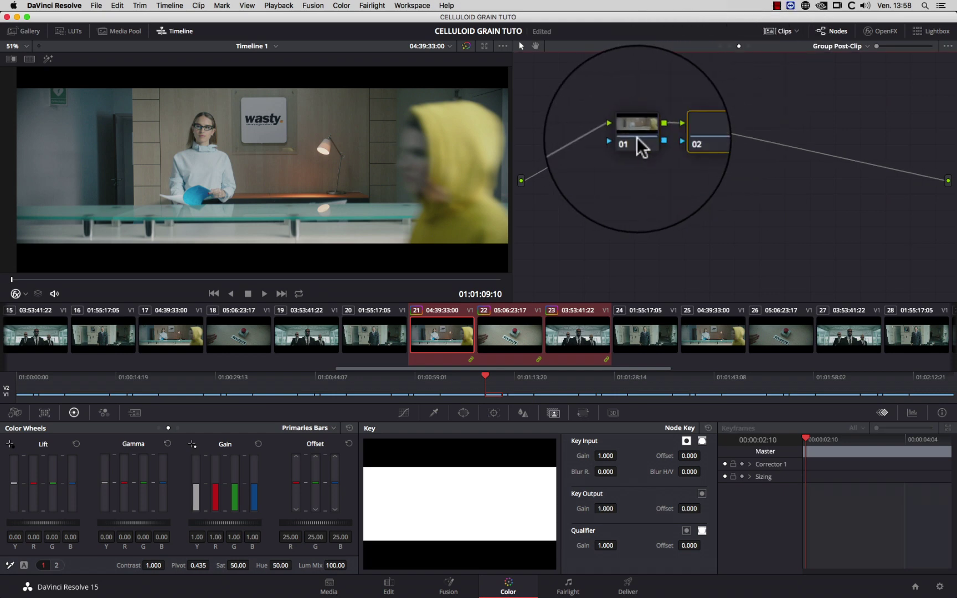
key(alt+l)
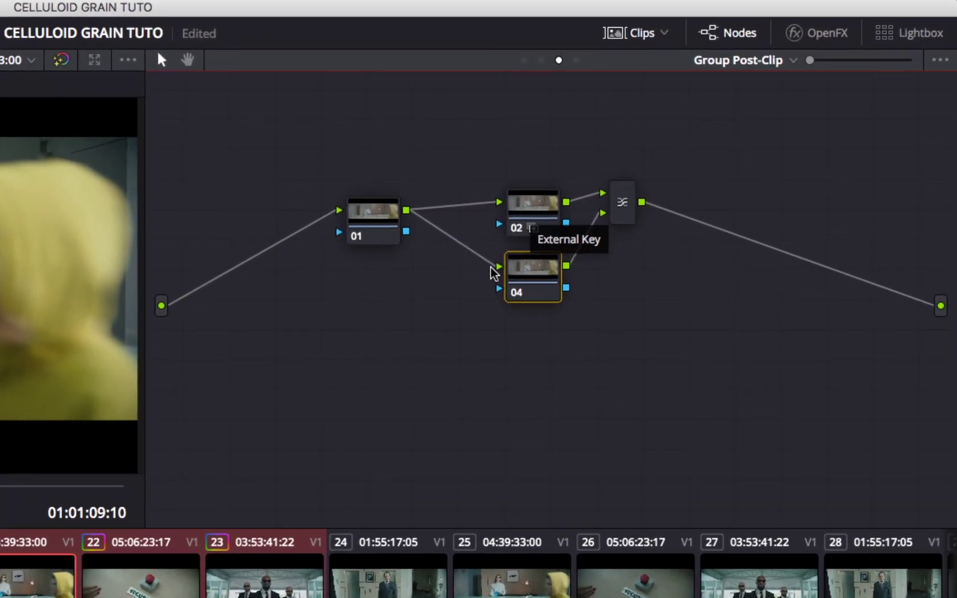
drag(490, 266, 484, 261)
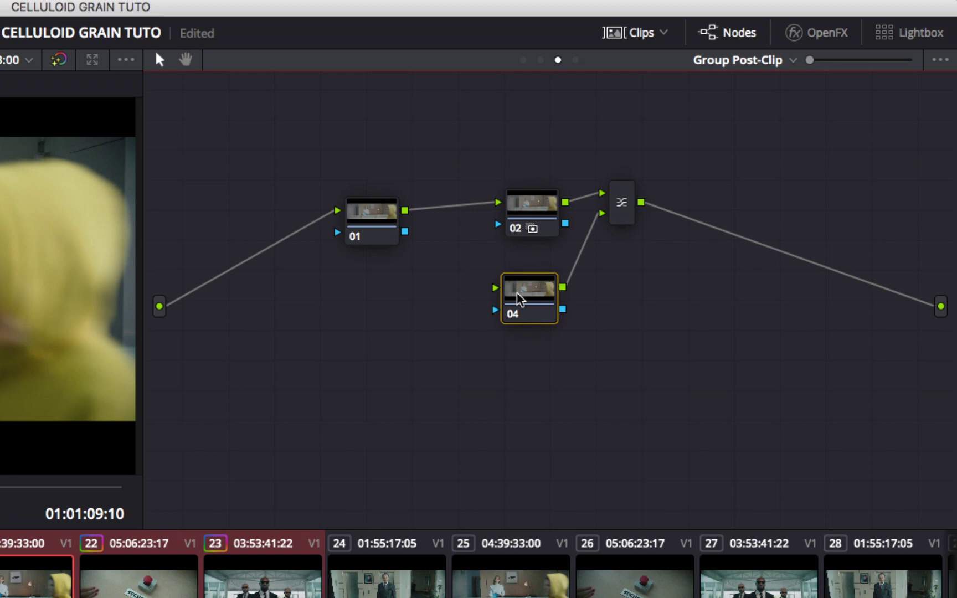
right_click(624, 207)
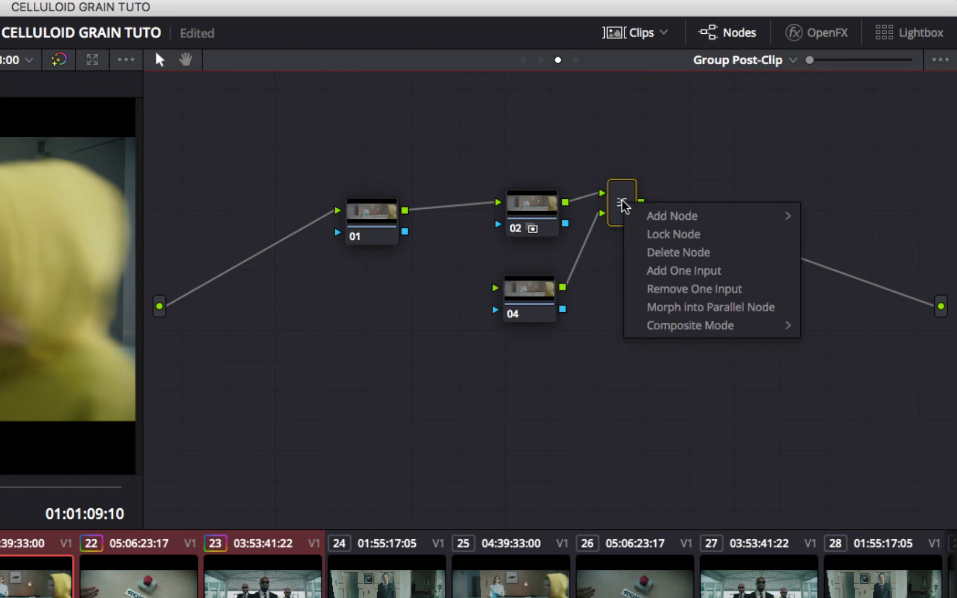
mouse_move(679, 327)
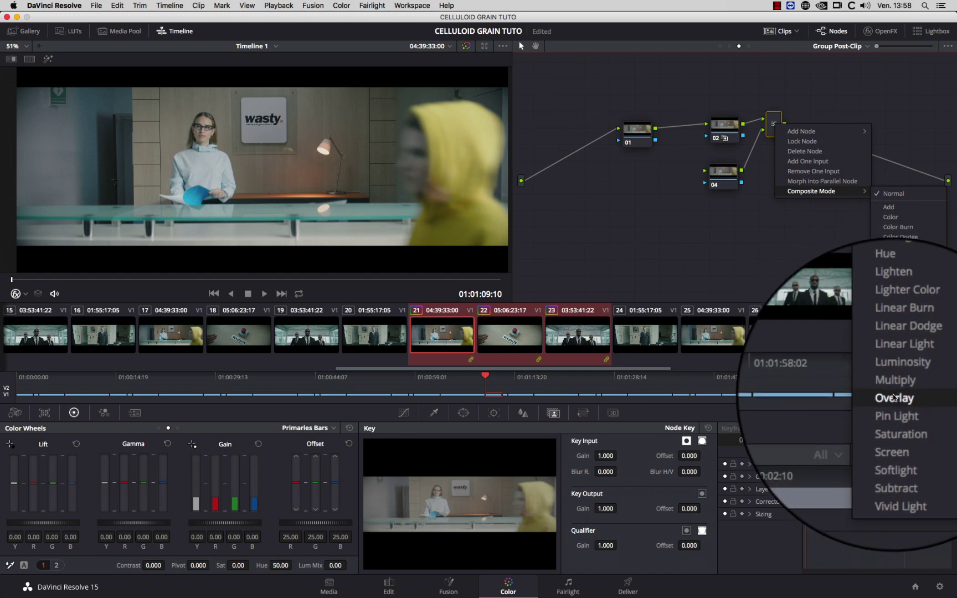
click(893, 396)
- Use GRAIN 16 400T.mov as node 04's external matte and lower its key output gain to about 0.355
right_click(716, 178)
mouse_move(787, 348)
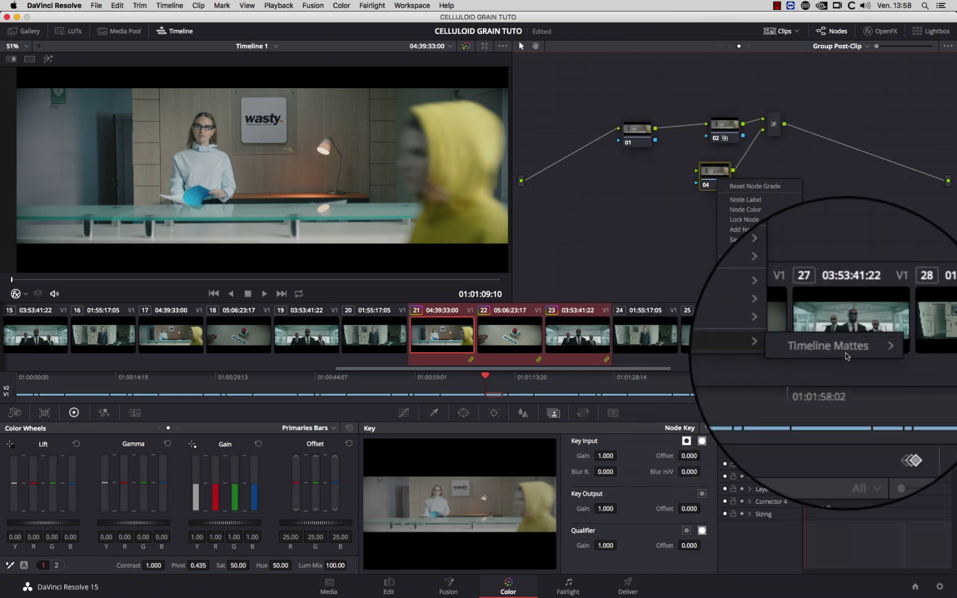
mouse_move(846, 355)
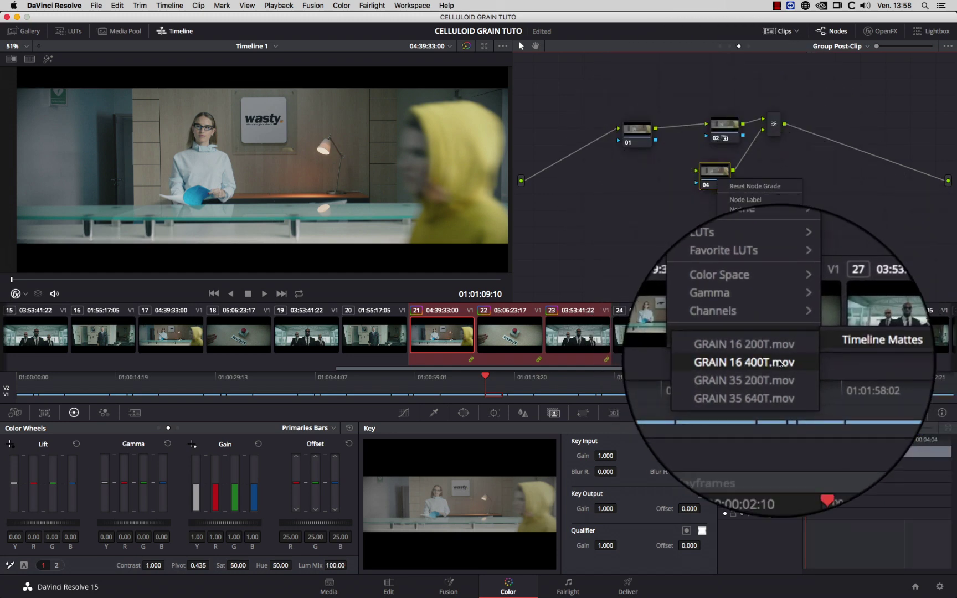
click(780, 364)
right_click(683, 204)
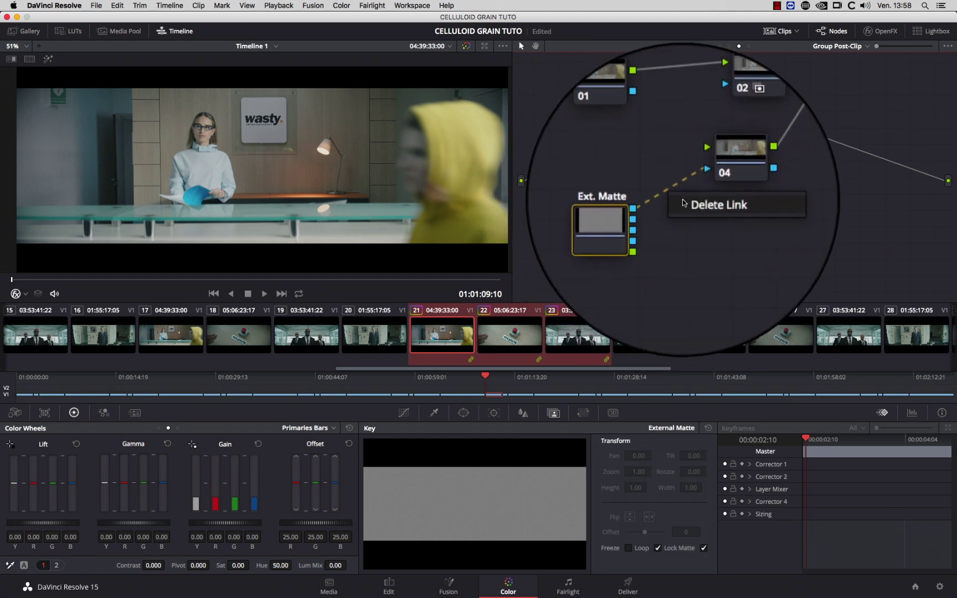
click(683, 203)
click(712, 169)
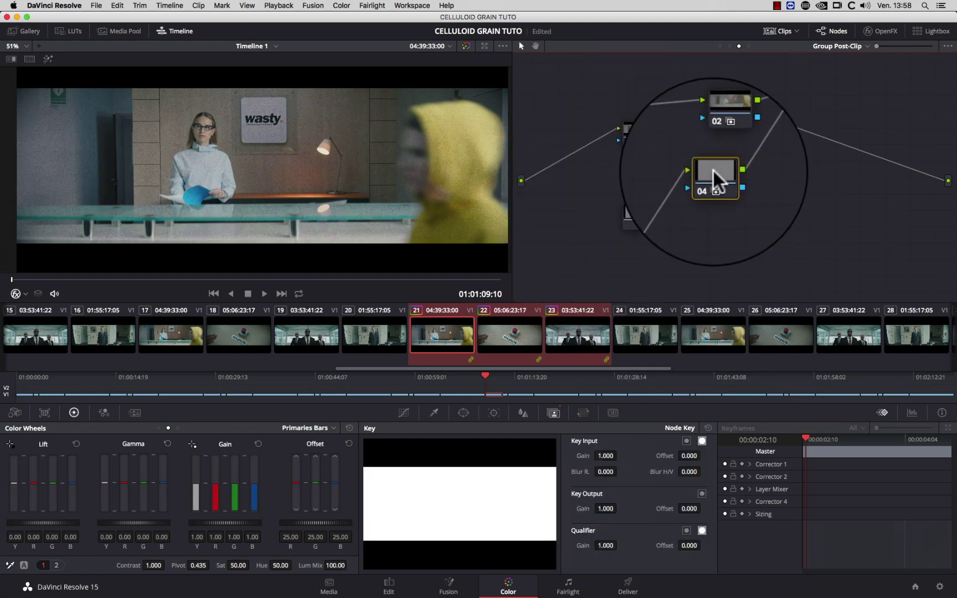
drag(606, 509, 571, 509)
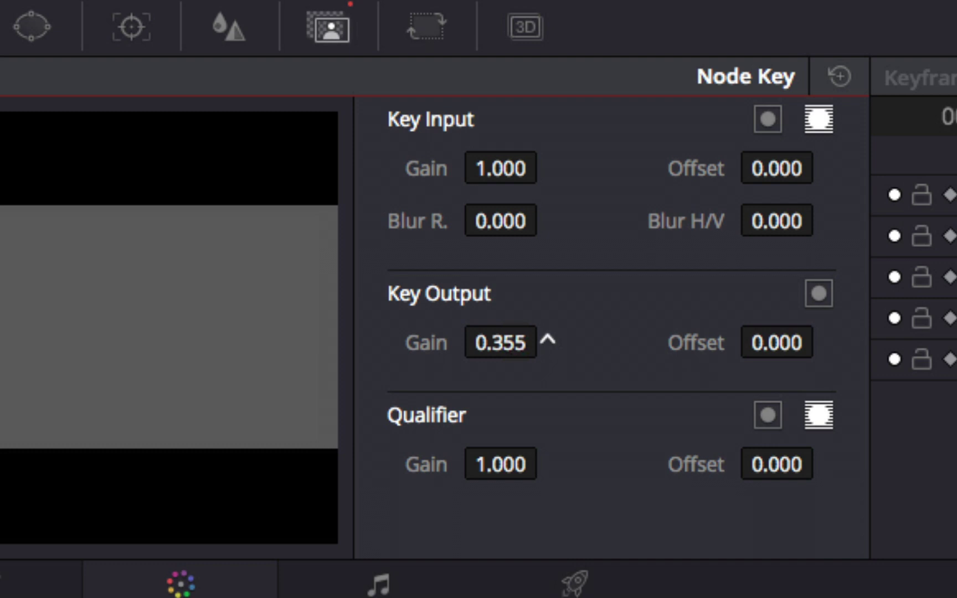
drag(548, 340, 548, 343)
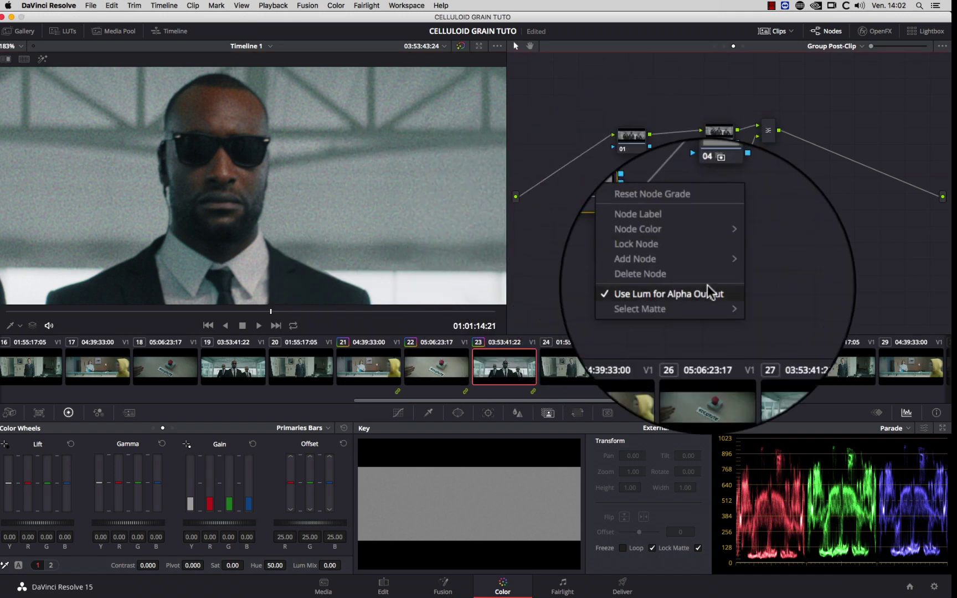
- Pick the grain matte from Timeline Mattes and attach it as an external matte
mouse_move(720, 309)
click(846, 317)
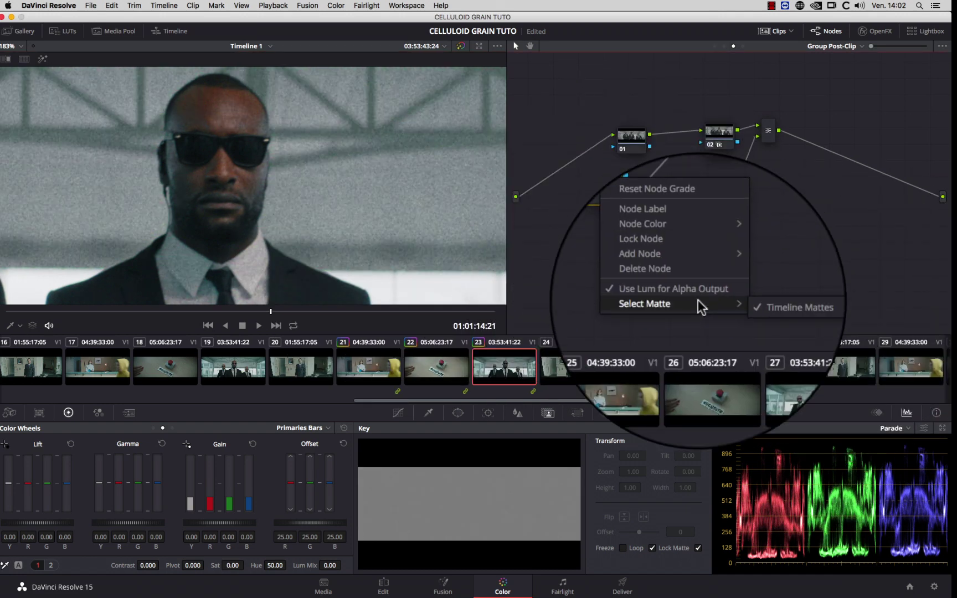
mouse_move(798, 308)
click(853, 318)
right_click(633, 225)
mouse_move(725, 314)
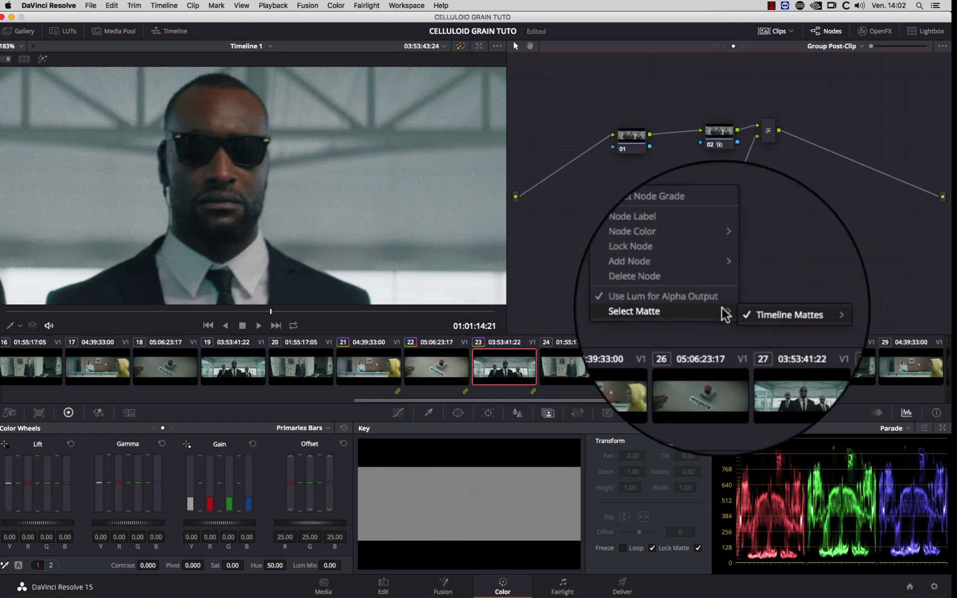
mouse_move(792, 314)
click(837, 349)
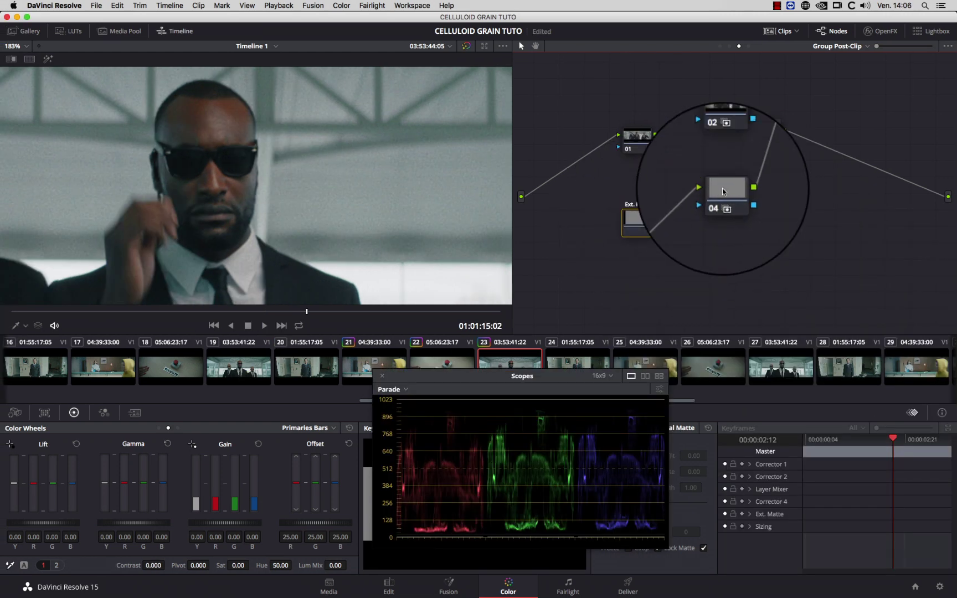
- Raise node 04's matte contrast to 1.478 with pivot about 0.509
click(722, 188)
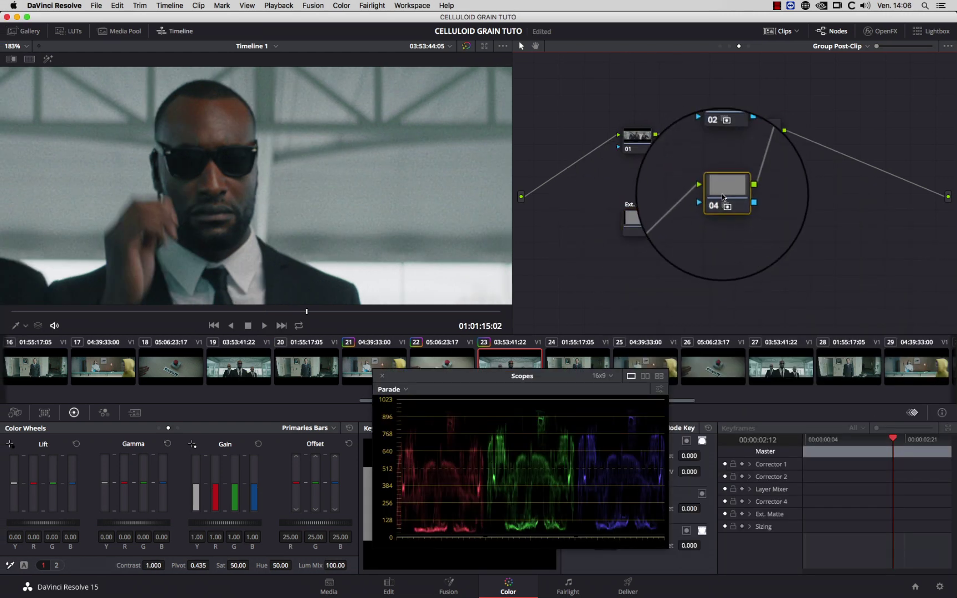
click(48, 59)
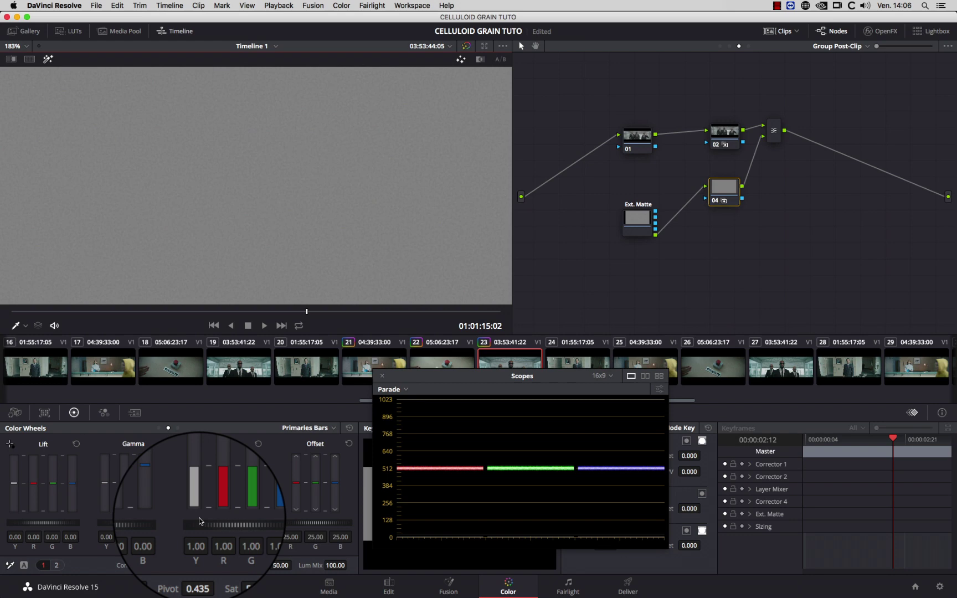
drag(153, 566, 374, 566)
mouse_move(200, 565)
mouse_down()
mouse_move(239, 565)
mouse_move(207, 565)
mouse_up()
click(47, 59)
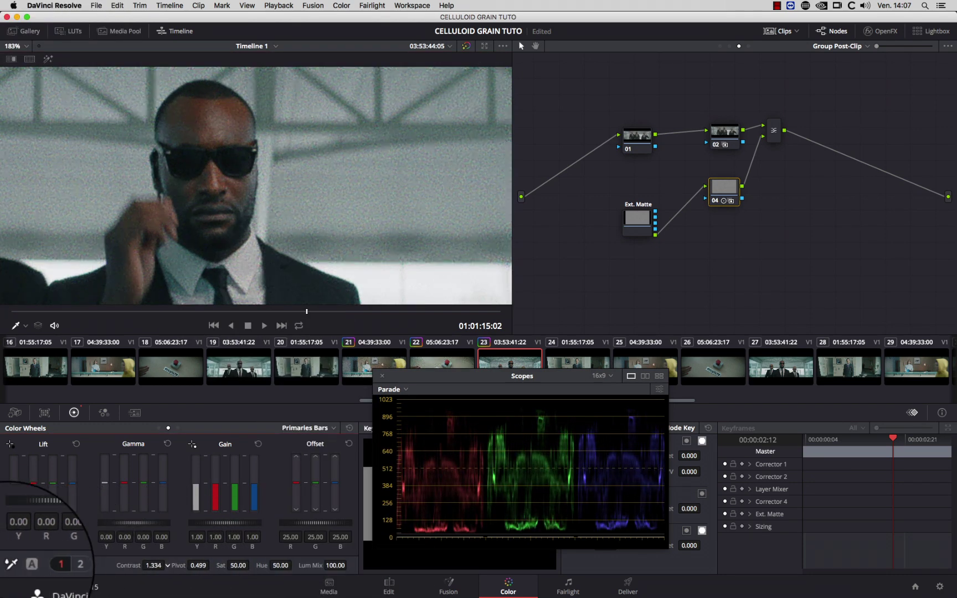
drag(167, 565, 173, 565)
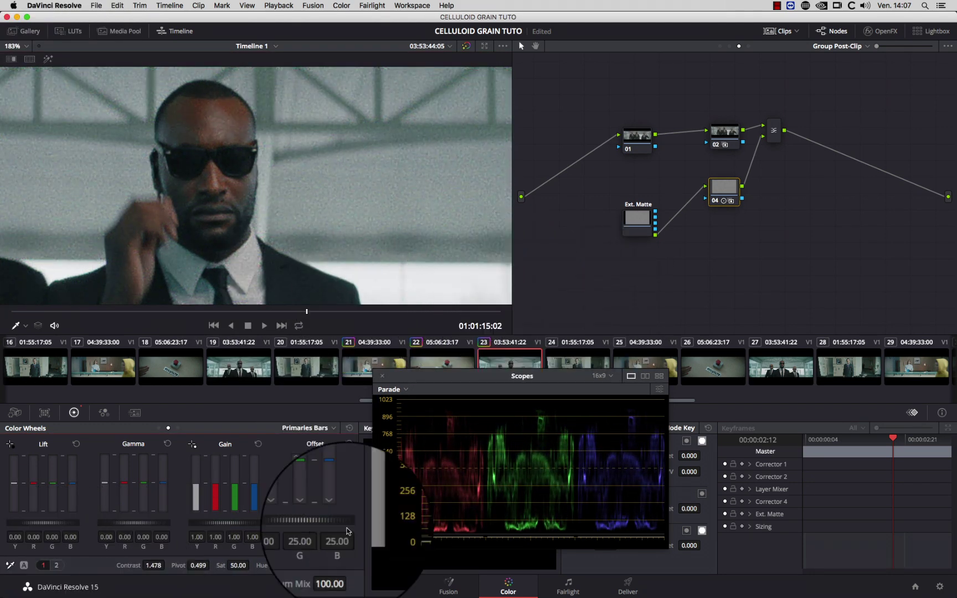
- Blur the grain matte slightly, radius about 0.53
drag(523, 378, 150, 417)
click(538, 413)
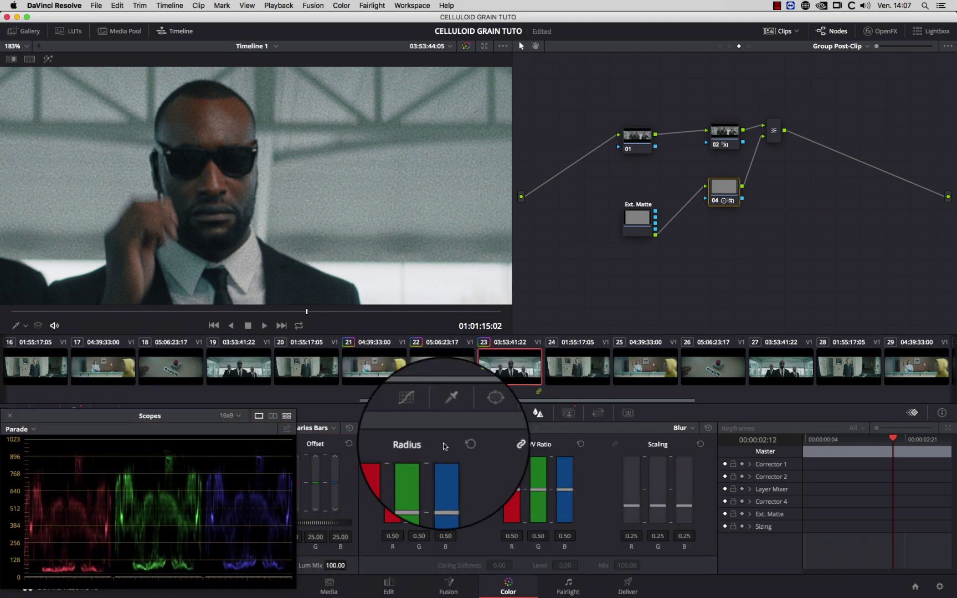
drag(421, 492, 424, 489)
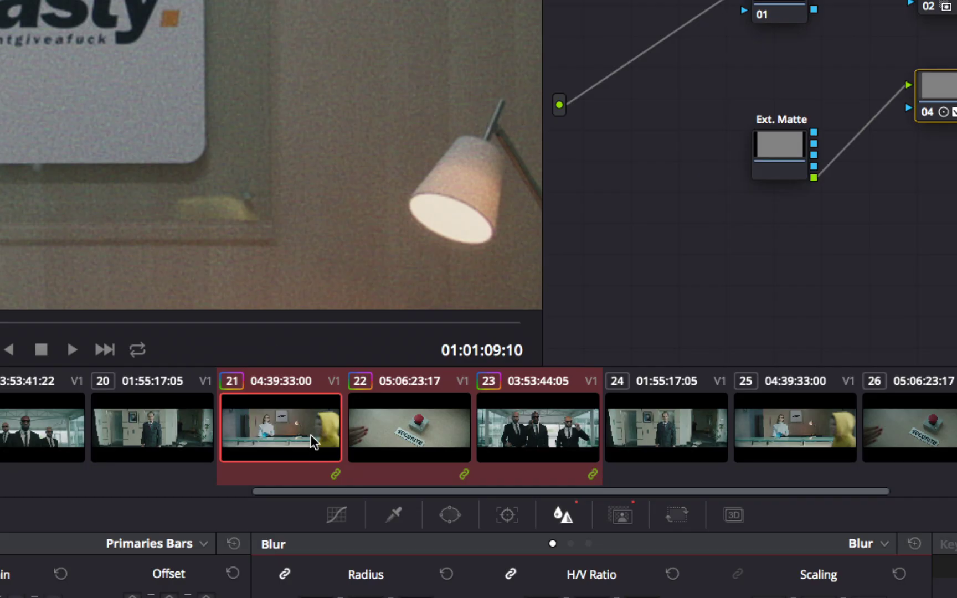
right_click(390, 370)
mouse_move(462, 162)
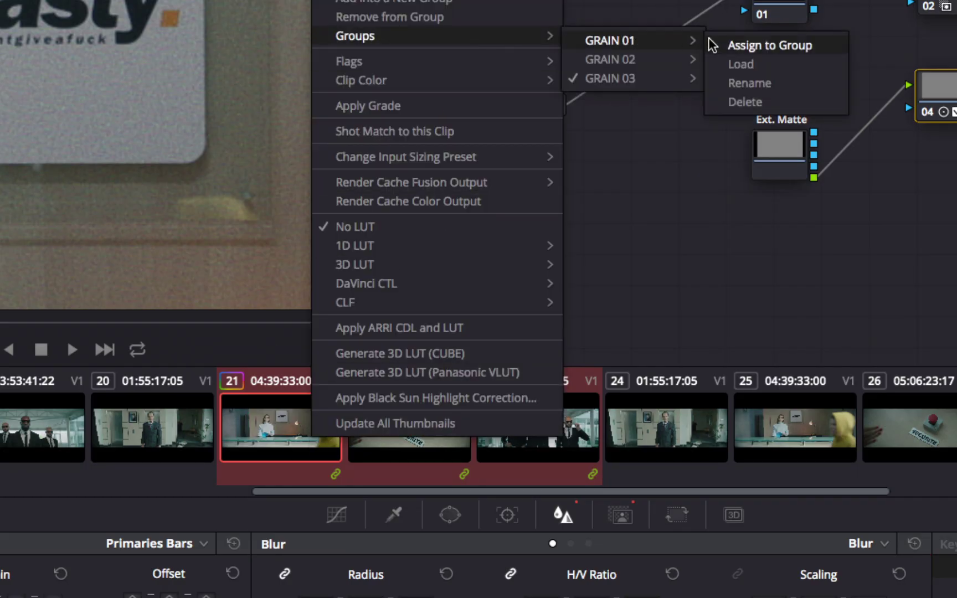
click(748, 44)
right_click(287, 435)
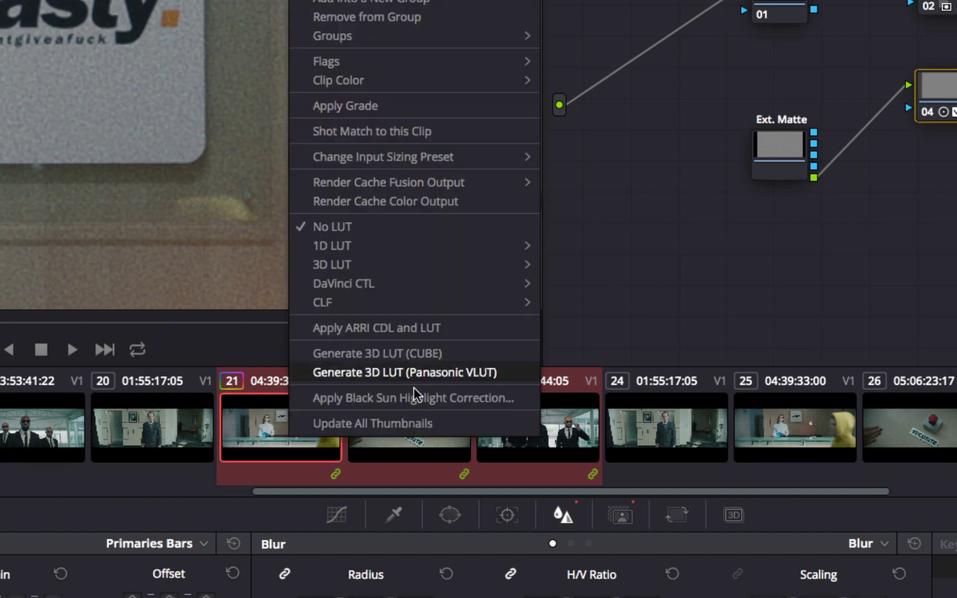
mouse_move(428, 35)
mouse_move(628, 59)
click(727, 64)
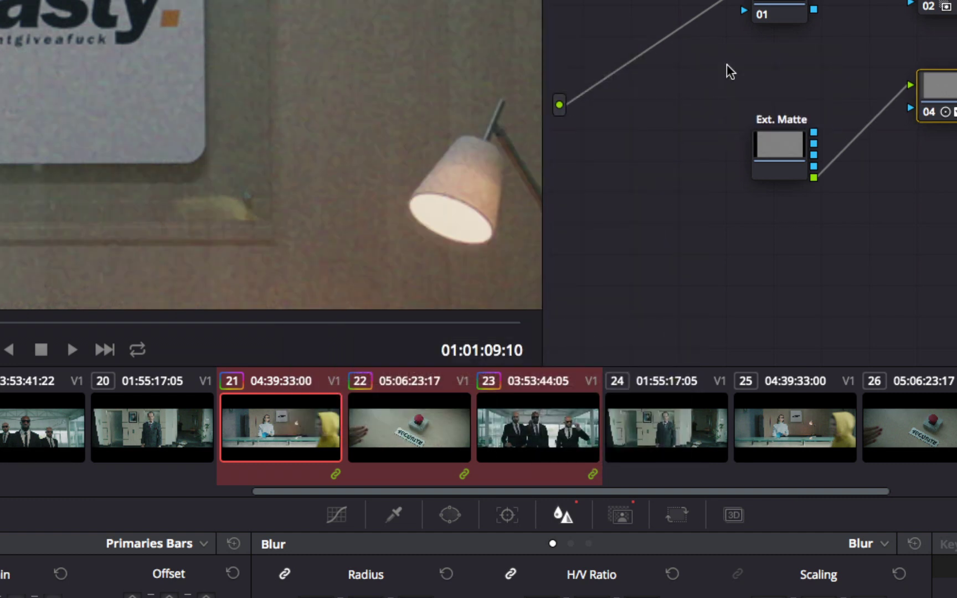
right_click(258, 443)
mouse_move(412, 49)
mouse_move(595, 87)
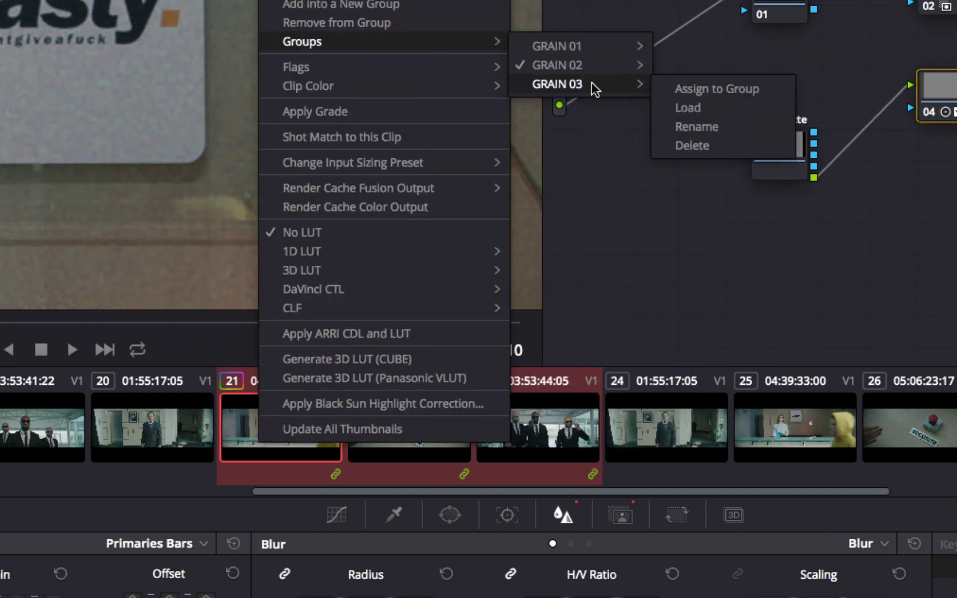
click(686, 90)
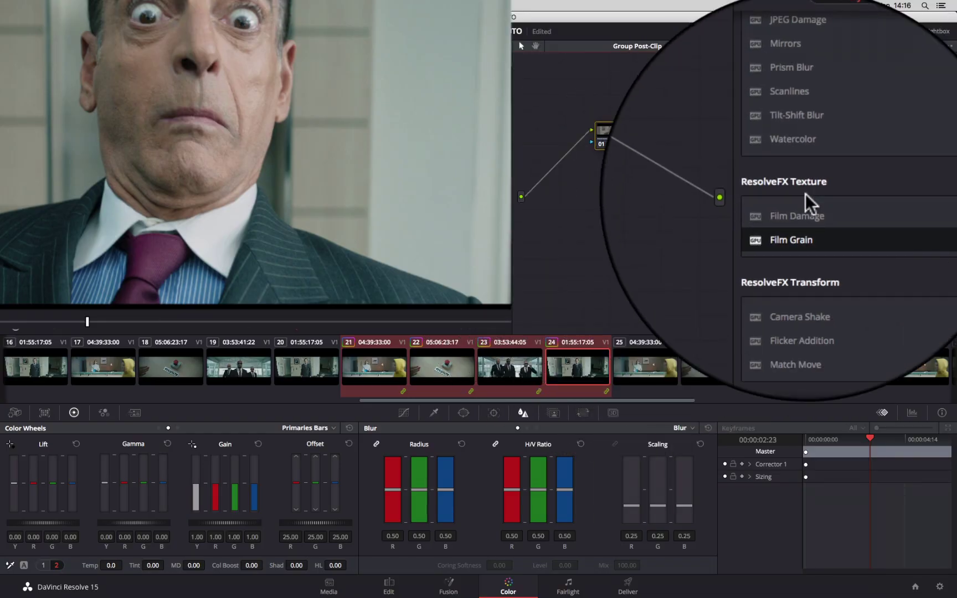
- Add Film Grain to node 01 with opacity 0.725, Grain Only on, and tuned texture and strength
drag(805, 225, 610, 134)
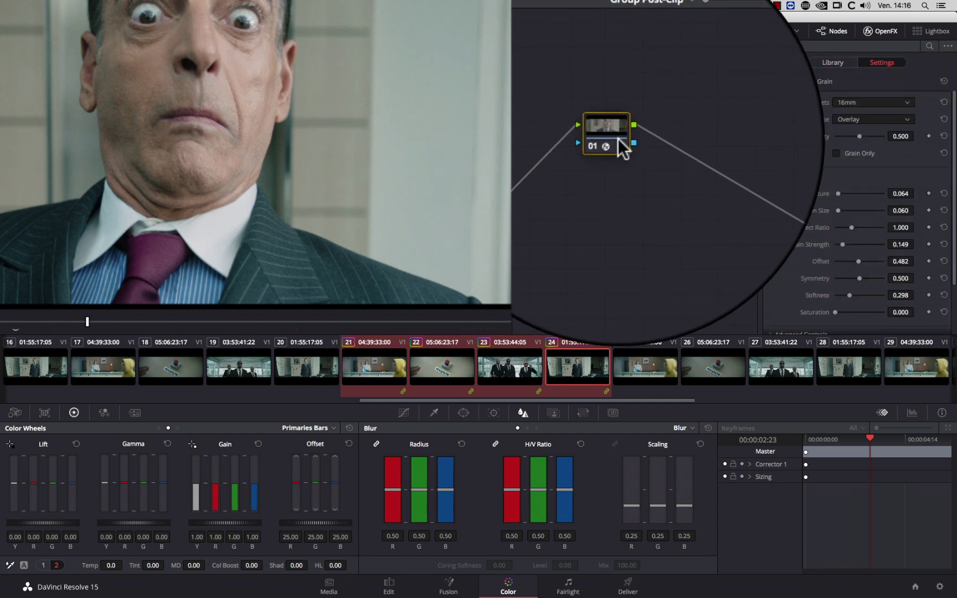
drag(859, 135, 873, 143)
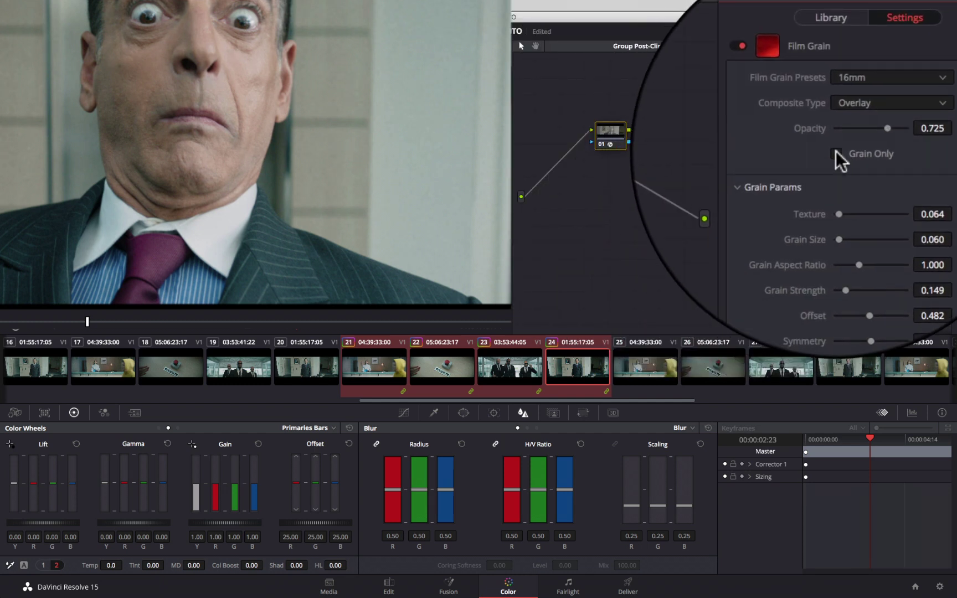
click(836, 153)
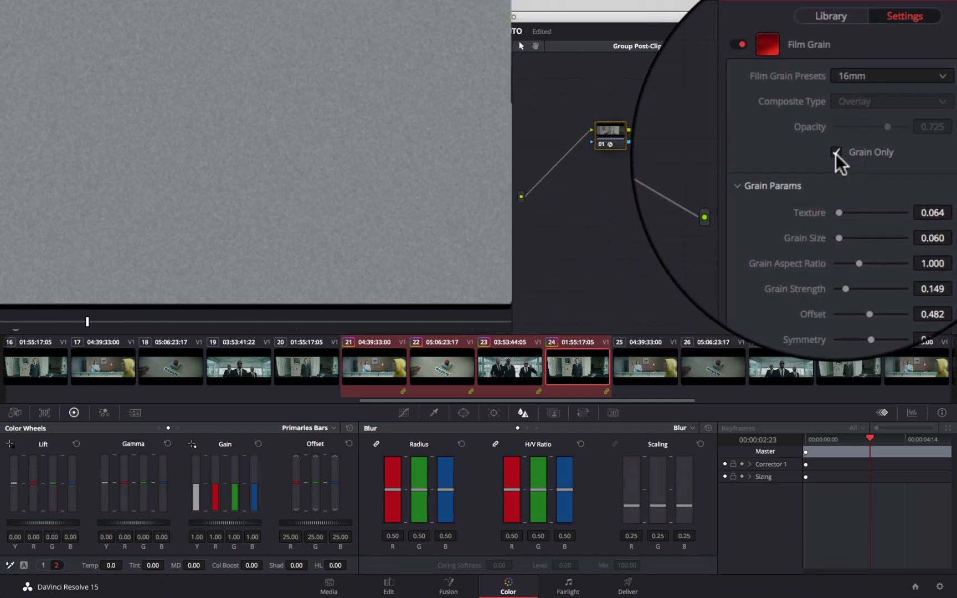
drag(845, 242, 857, 245)
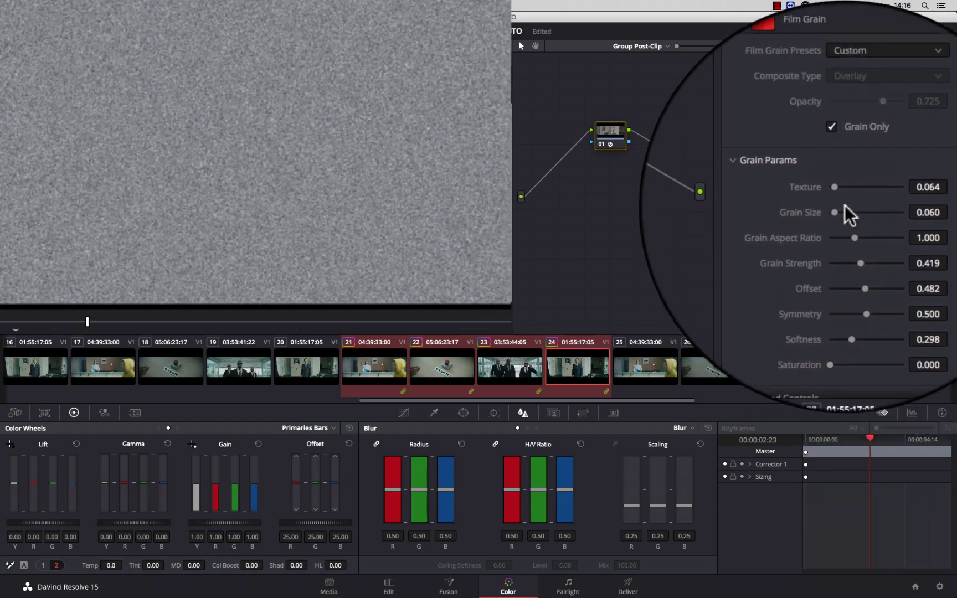
drag(838, 193, 874, 193)
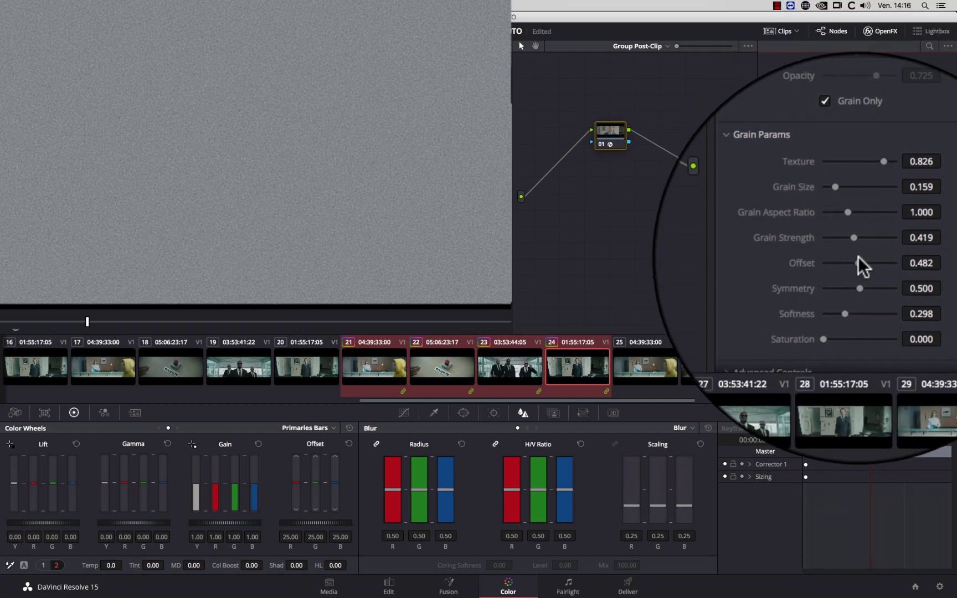
drag(857, 256, 852, 244)
- Turn Grain Only off, raise grain strength to 0.541 and set softness to 0.245
click(837, 154)
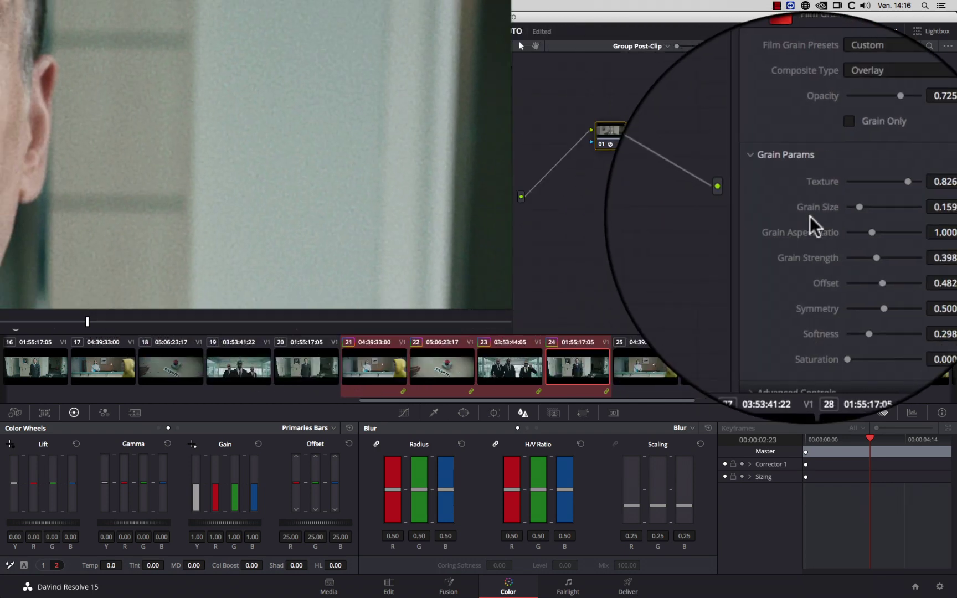
drag(866, 256, 876, 194)
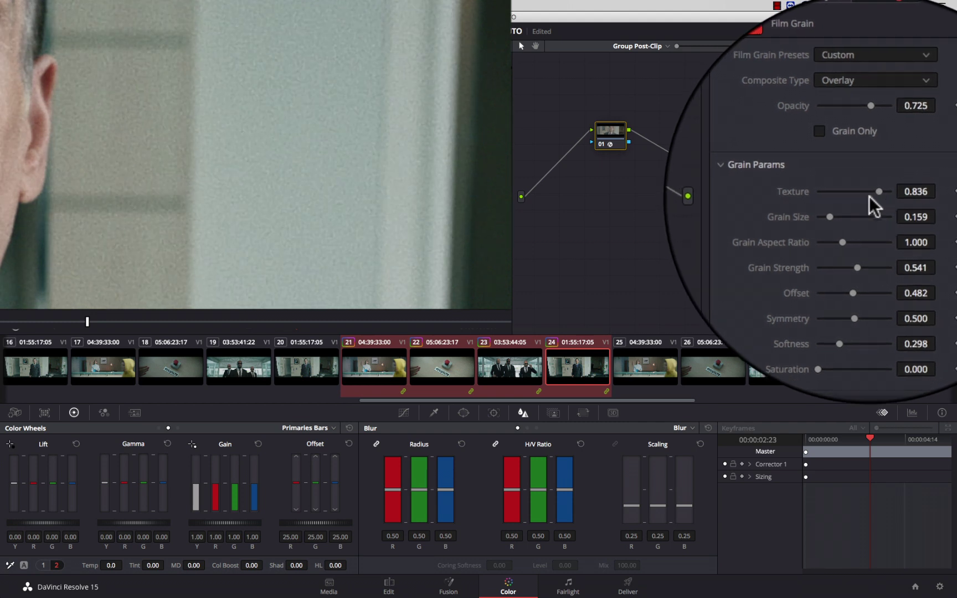
click(850, 295)
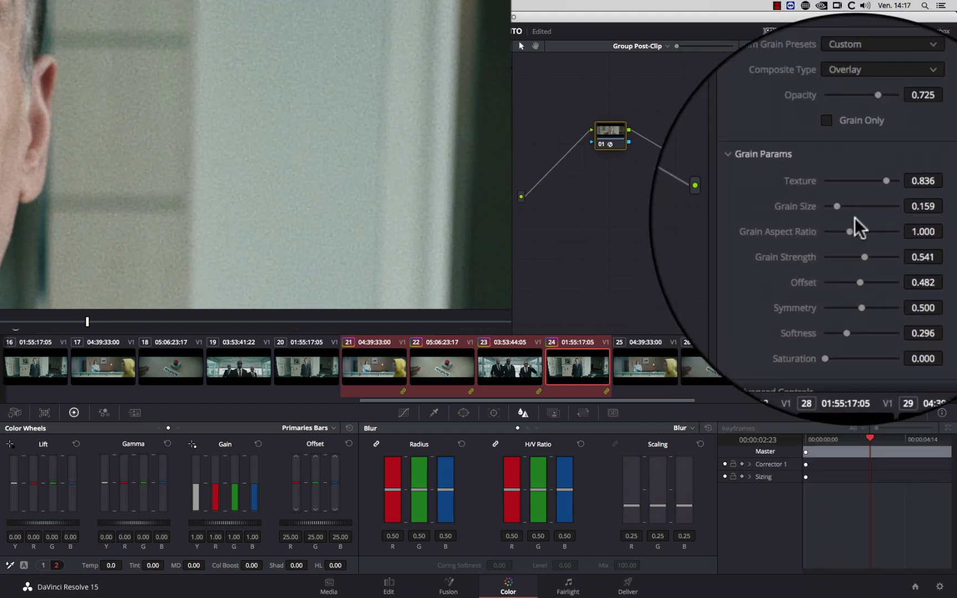
drag(847, 295, 847, 294)
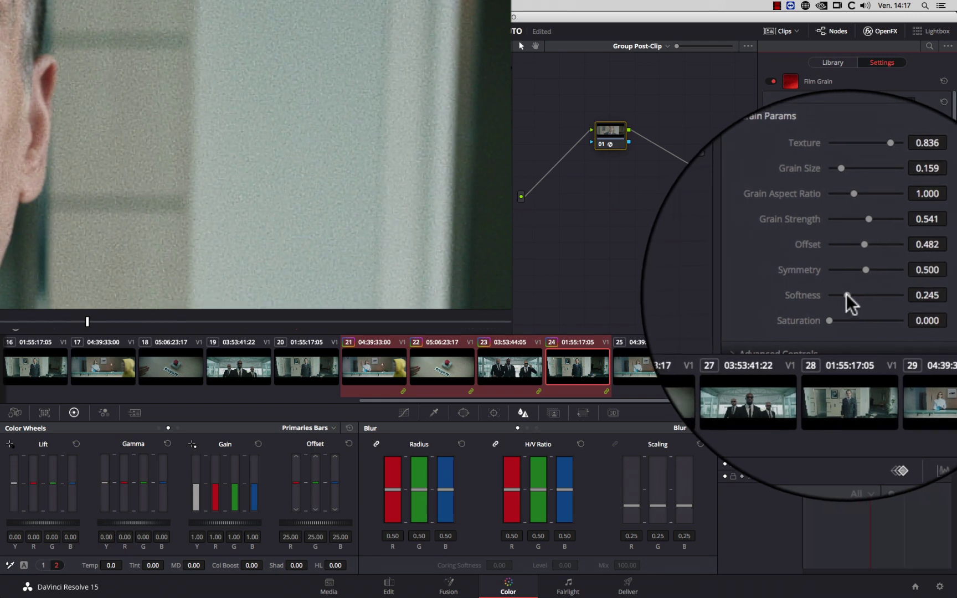
- In Film Grain's Advanced Controls, set shadows 0.847, midtones 0.336 and highlights 1.000
click(771, 174)
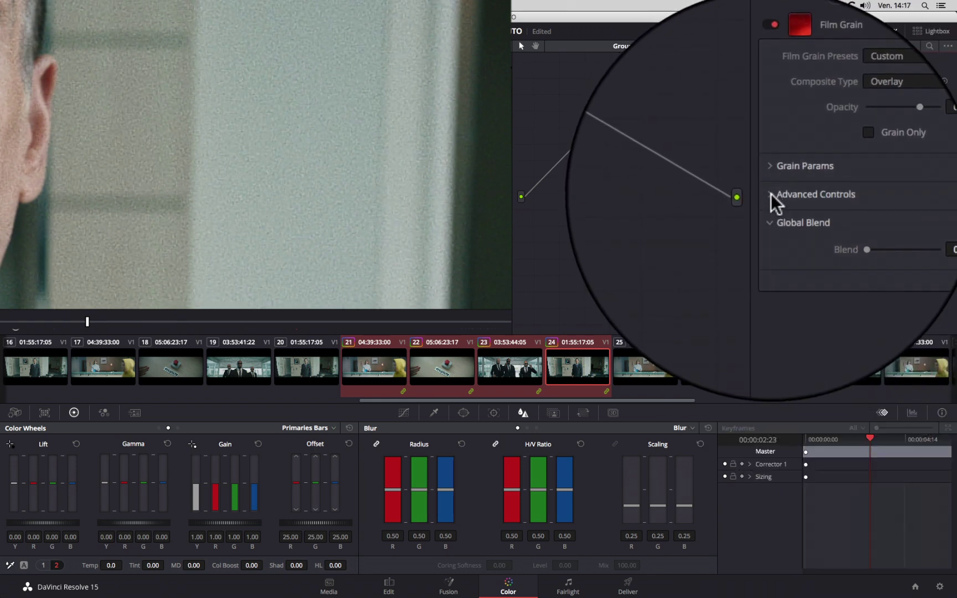
click(771, 194)
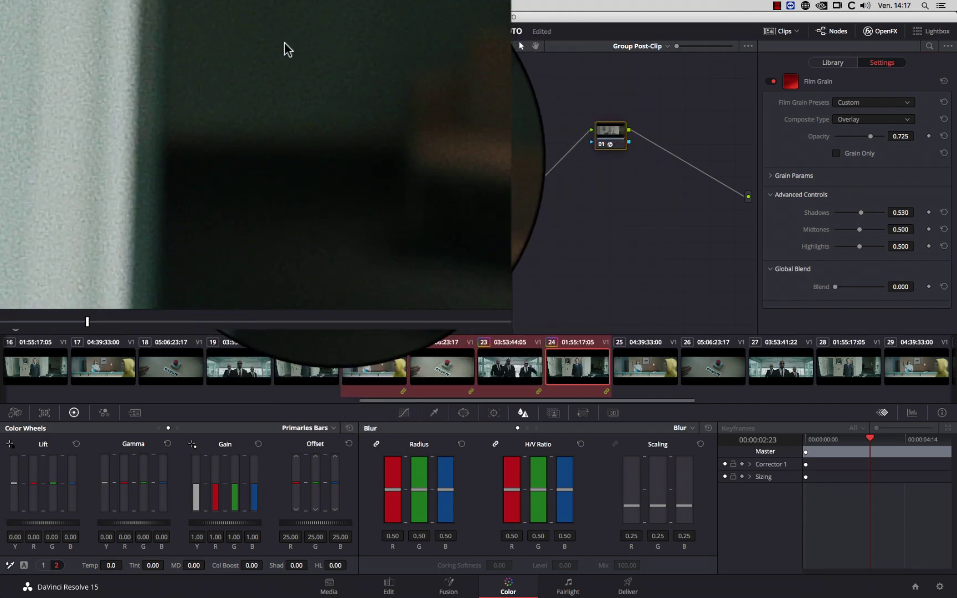
drag(902, 224, 936, 224)
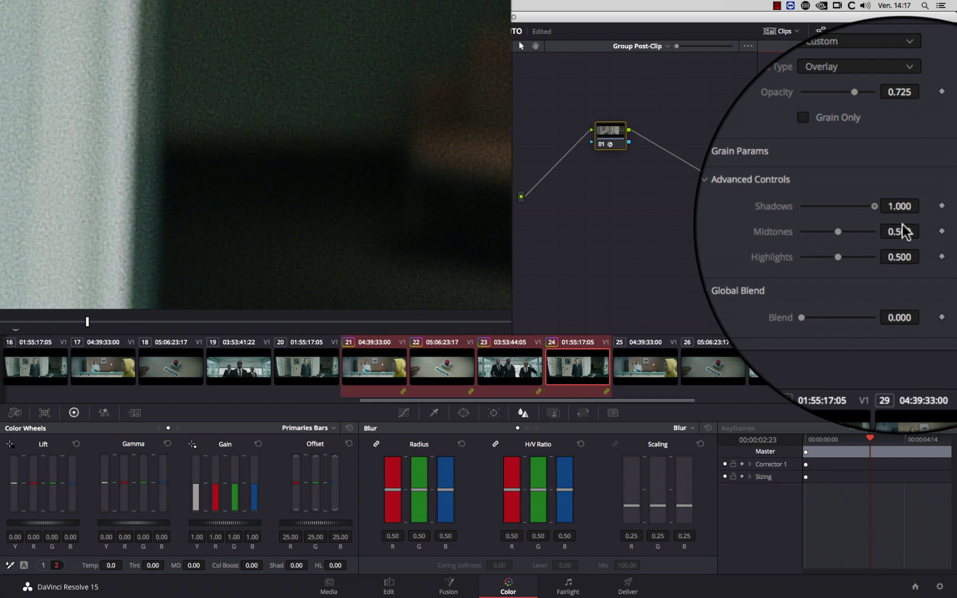
mouse_move(856, 229)
mouse_down()
mouse_move(840, 229)
mouse_move(853, 230)
mouse_up()
drag(858, 247, 897, 249)
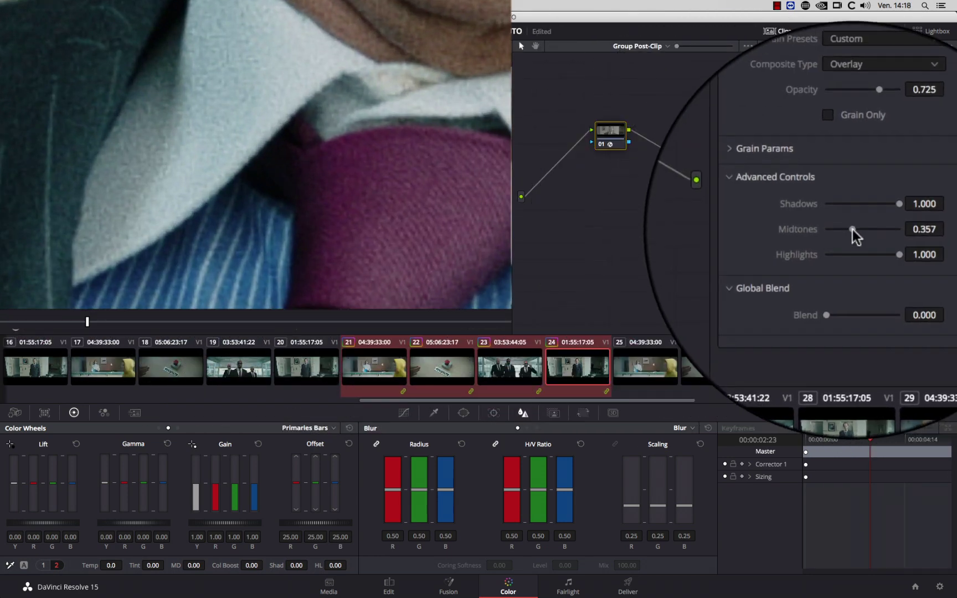
mouse_move(852, 229)
mouse_down()
mouse_move(881, 216)
mouse_move(884, 251)
mouse_move(897, 253)
mouse_move(833, 235)
mouse_move(852, 231)
mouse_up()
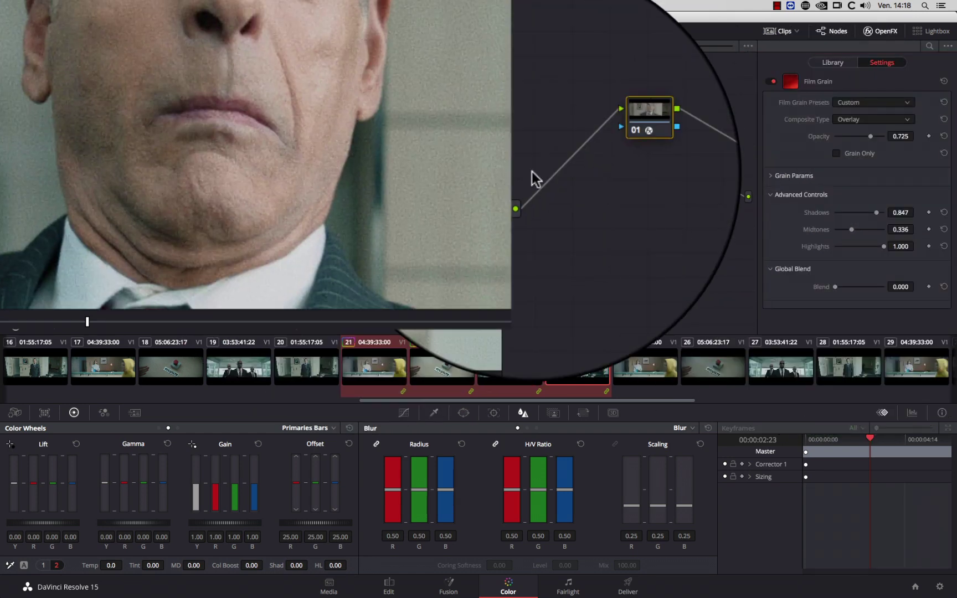
click(770, 178)
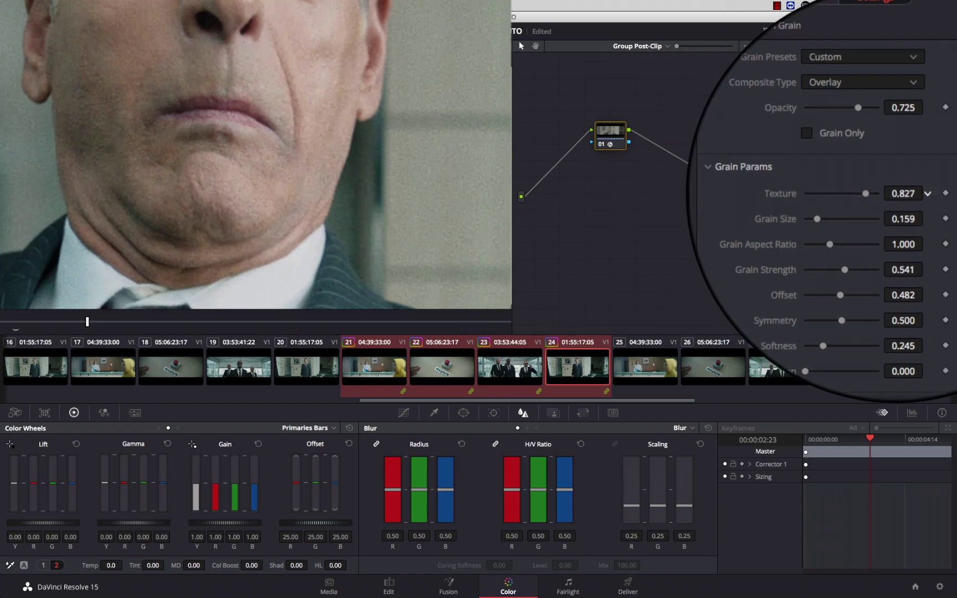